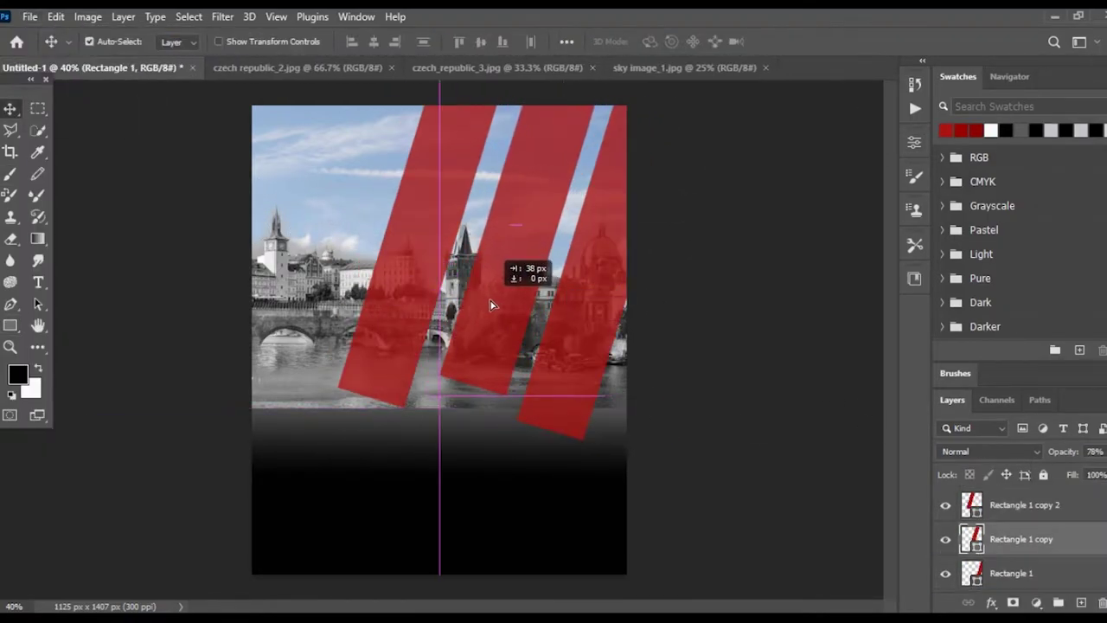
Step: Adjust the width of the fourth slanted red stripe
left_click_drag(283, 212, 284, 213)
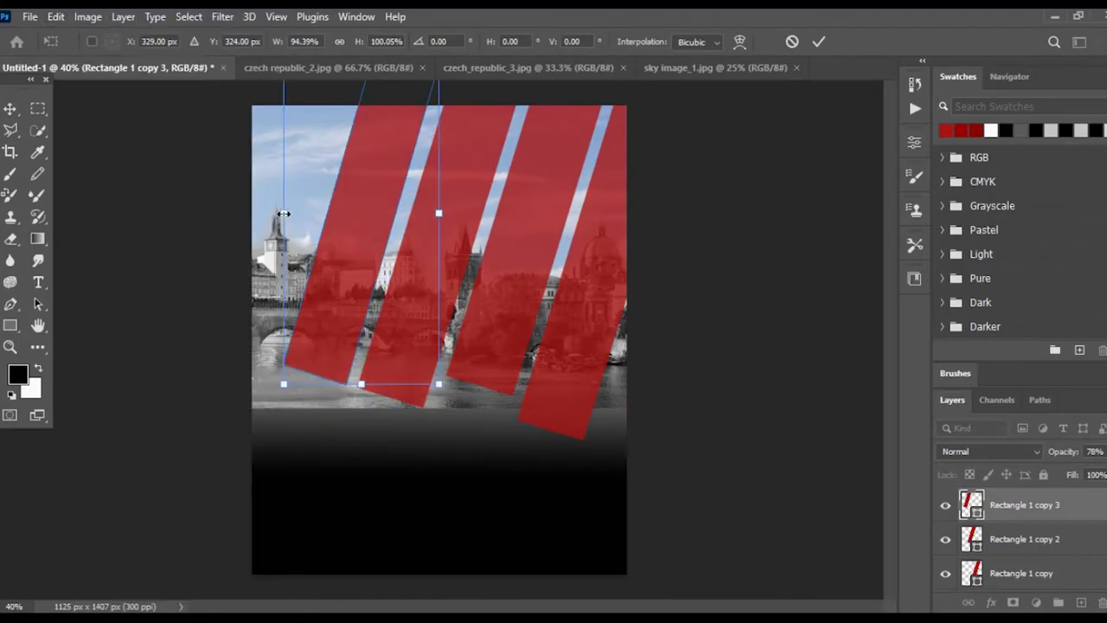
Step: Resize the rightmost red stripe and shift another so the four stripes are evenly spaced
left_click(498, 232)
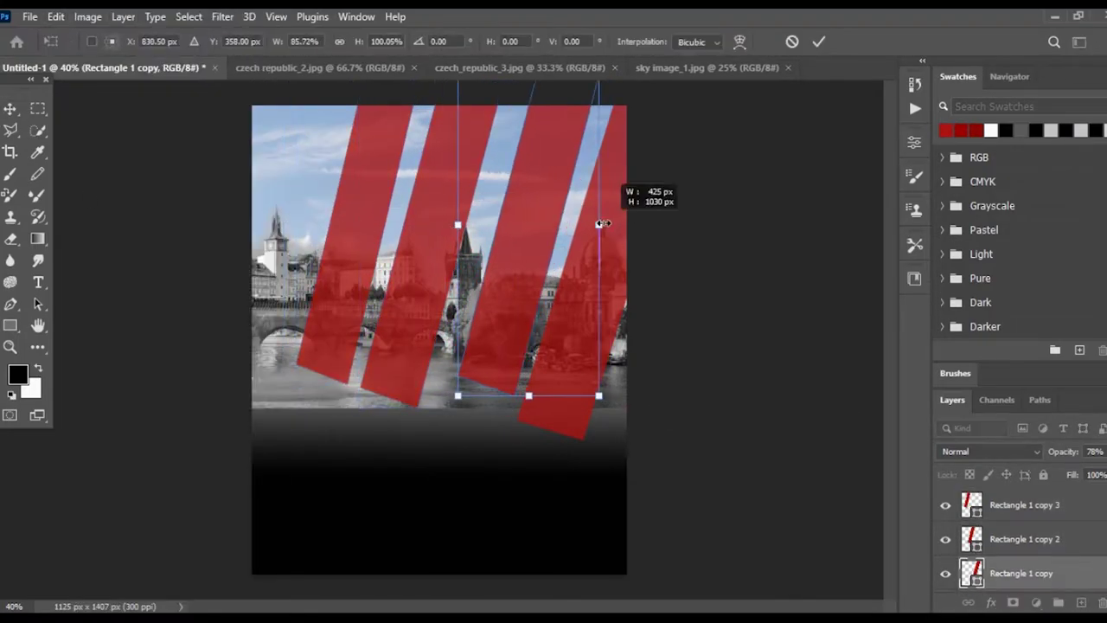
left_click_drag(459, 223, 538, 270)
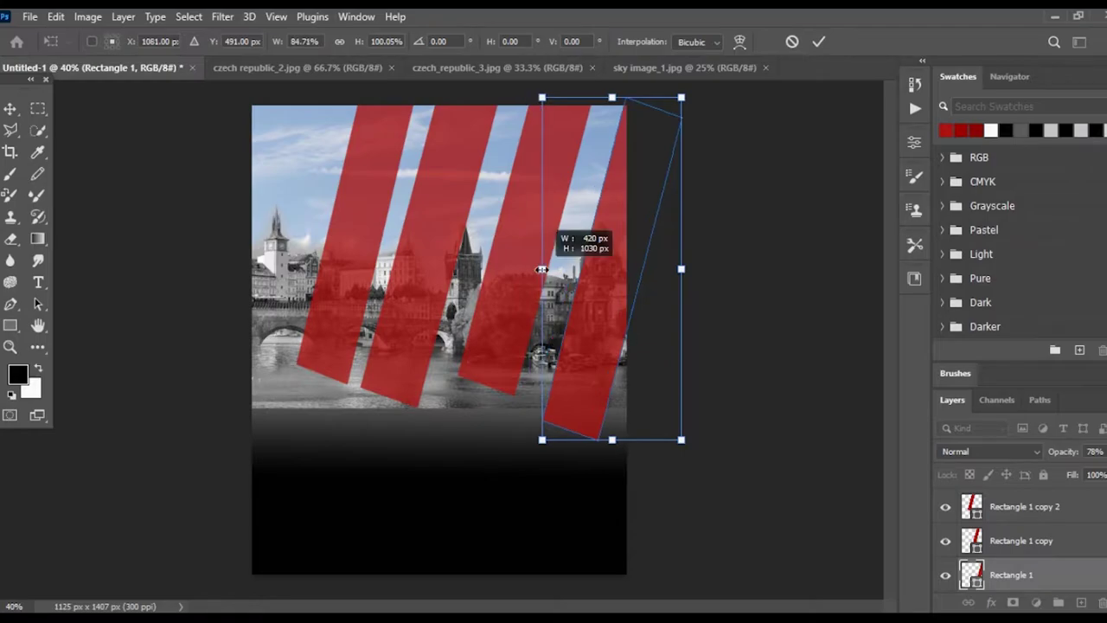
key("Return")
left_click_drag(408, 285, 370, 259)
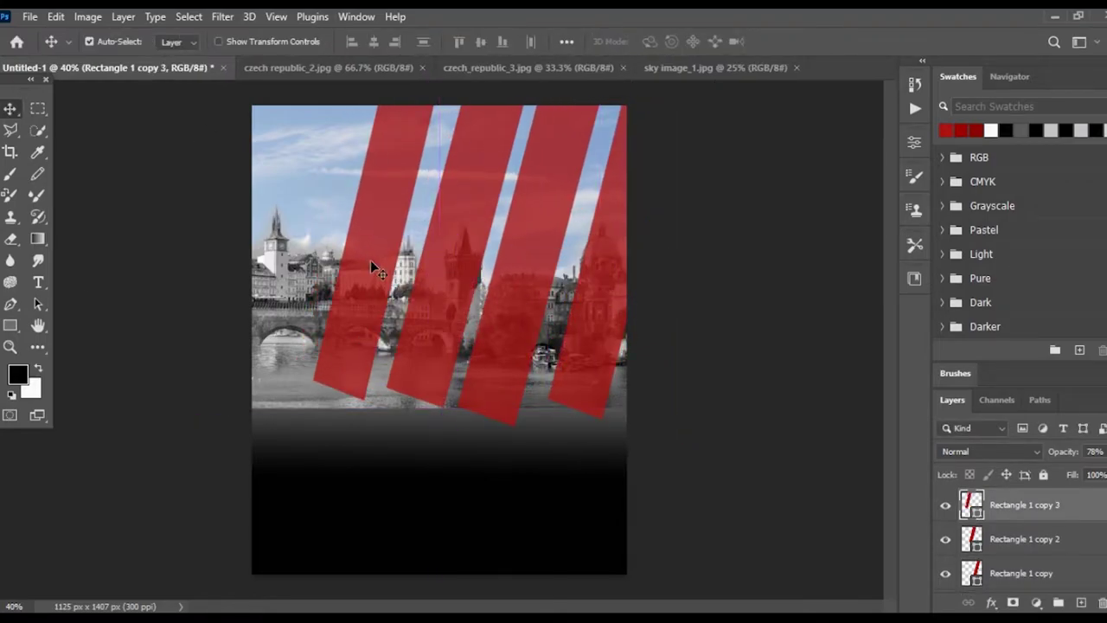
Step: Open the fog sky image, add a layer mask, and paint black to fade fog over the city
key("ctrl+o")
double_click(427, 201)
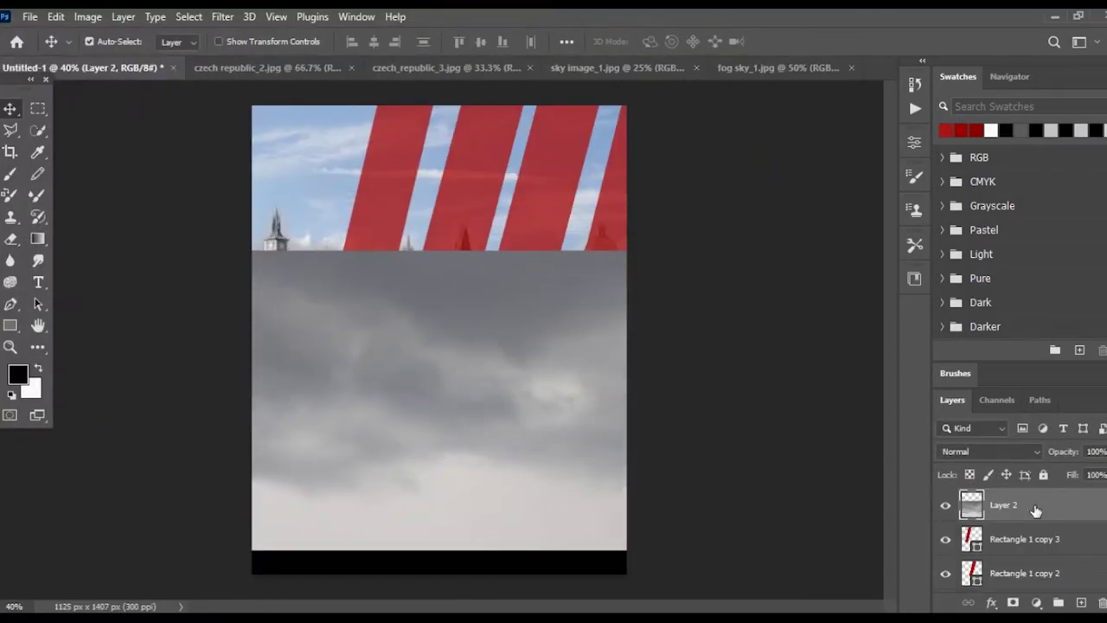
left_click(1013, 604)
key("b")
left_click_drag(623, 520, 385, 528)
left_click_drag(606, 493, 375, 485)
left_click_drag(605, 450, 267, 433)
left_click_drag(259, 389, 676, 390)
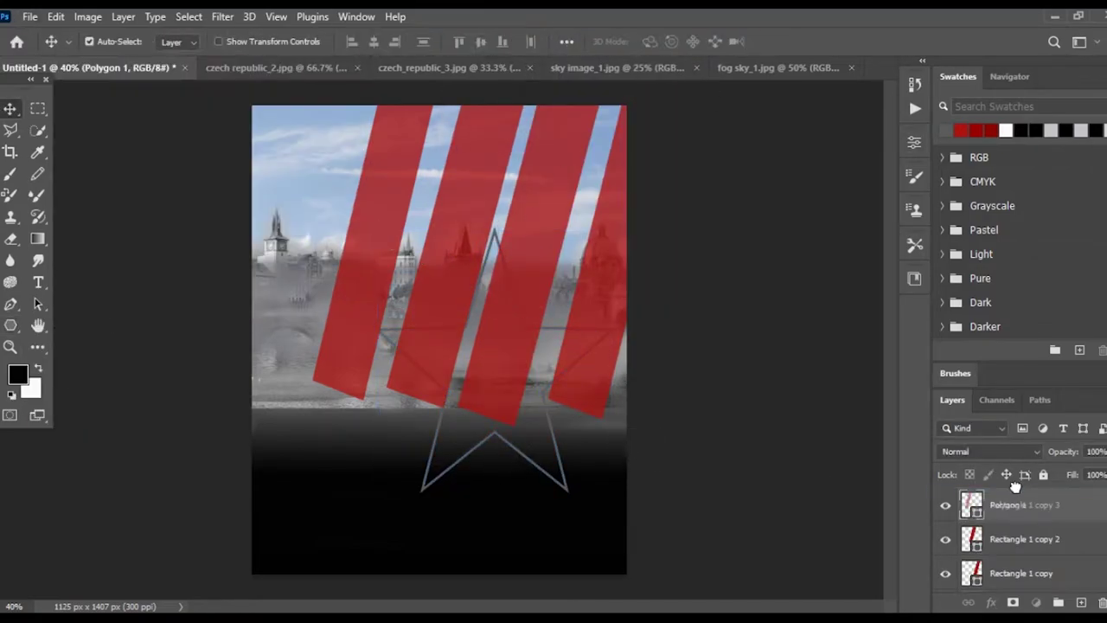
Step: Reposition and enlarge the star outline around the stripes
key("ctrl+t")
left_click_drag(558, 351, 588, 341)
left_click_drag(440, 221, 427, 181)
key("Return")
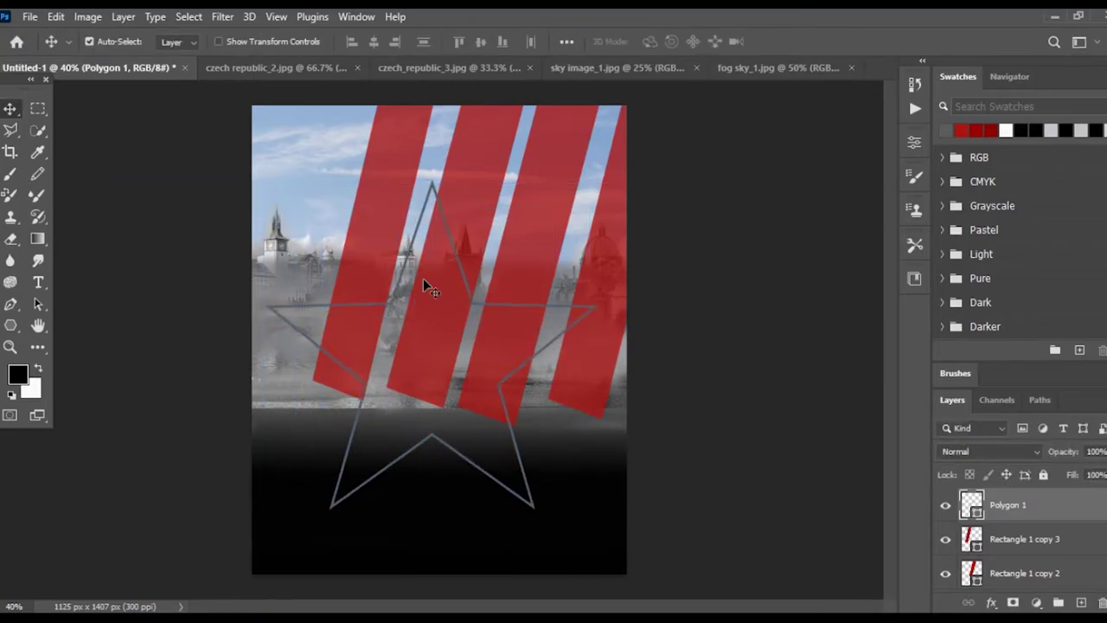
Step: Draw a new white star outline, centre it, and stretch it taller and wider
left_click(10, 325)
left_click_drag(251, 153, 443, 333)
key("v")
left_click_drag(510, 306, 602, 400)
key("ctrl+t")
left_click_drag(440, 415, 440, 449)
key("Return")
key("ctrl+t")
left_click_drag(538, 343, 548, 329)
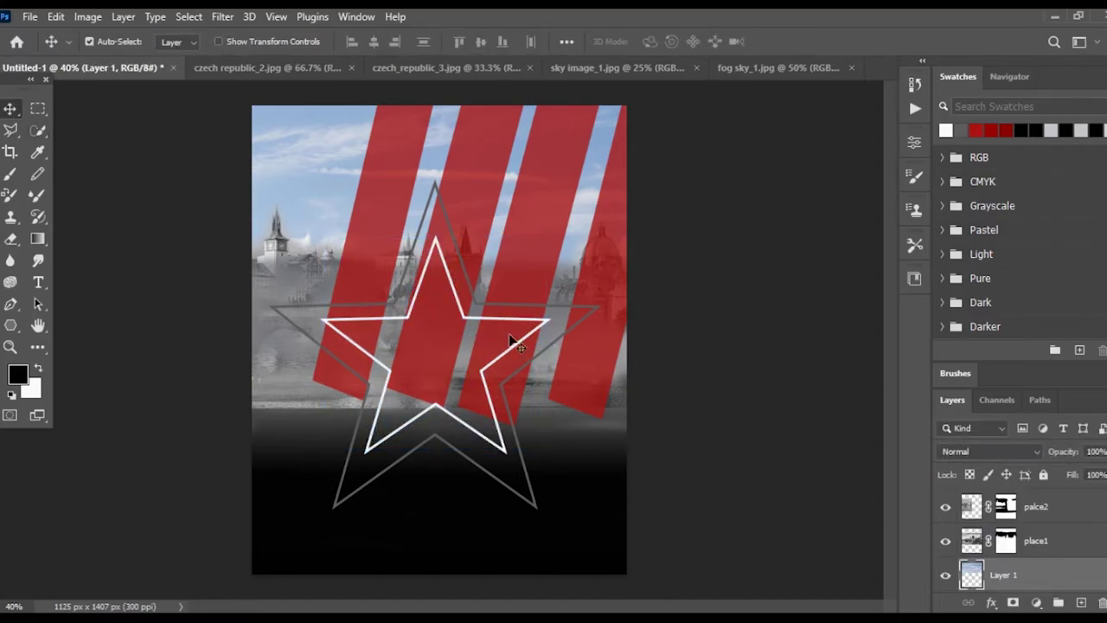
Step: Shrink the copied white star into an inner star outline
key("ctrl+t")
left_click_drag(320, 454, 344, 424)
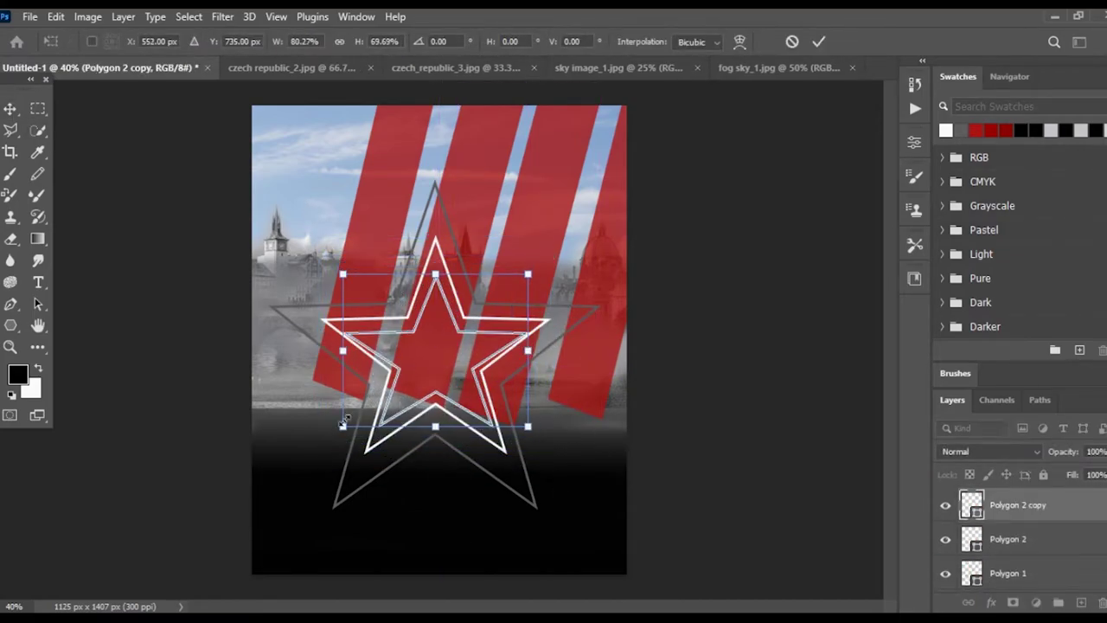
key("Return")
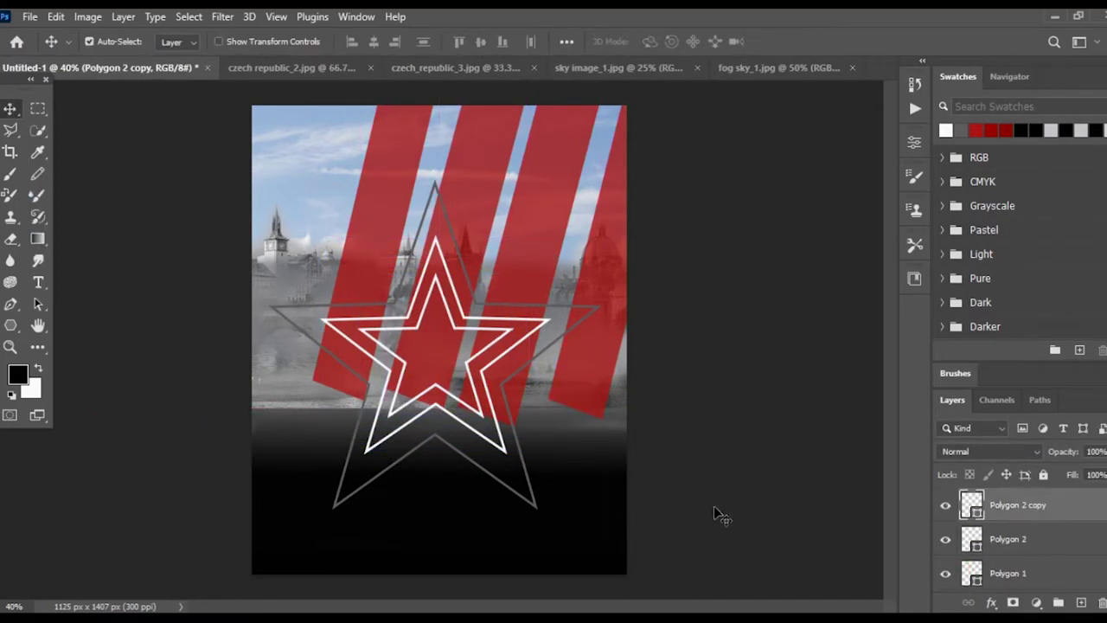
Step: Draw a small solid white star at the centre and enlarge it
key("u")
left_click_drag(422, 333, 467, 383)
key("ctrl+t")
left_click_drag(462, 322, 481, 305)
key("Return")
Step: Bring in the stars.png outlines, then enlarge and widen them
key("ctrl+o")
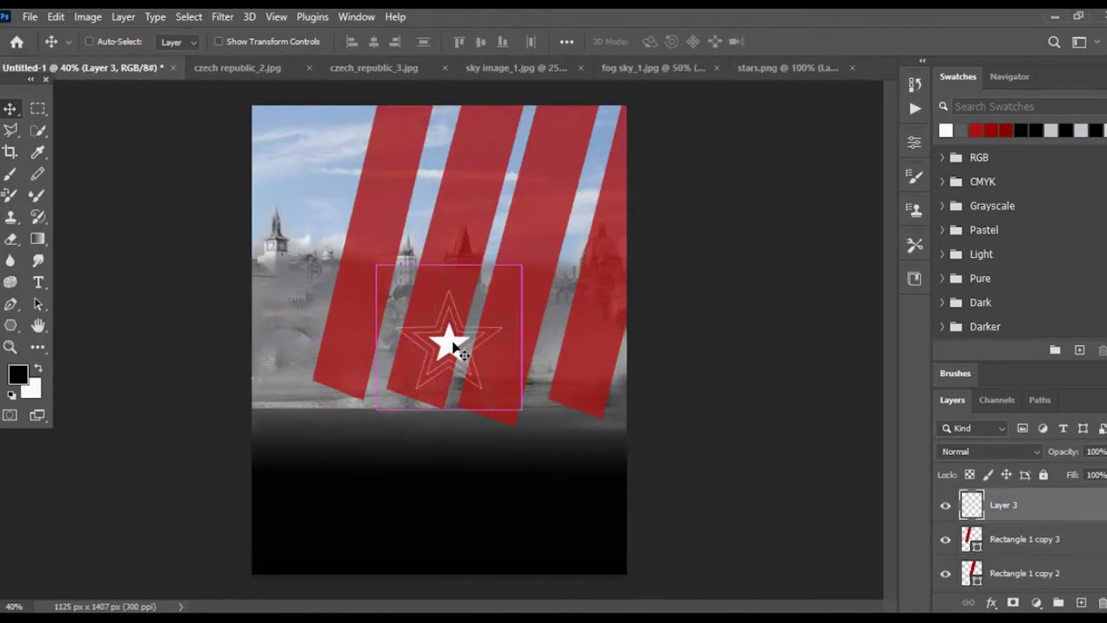
key("ctrl+t")
left_click_drag(523, 408, 566, 524)
key("Return")
left_click(474, 309, "ctrl")
left_click(415, 354)
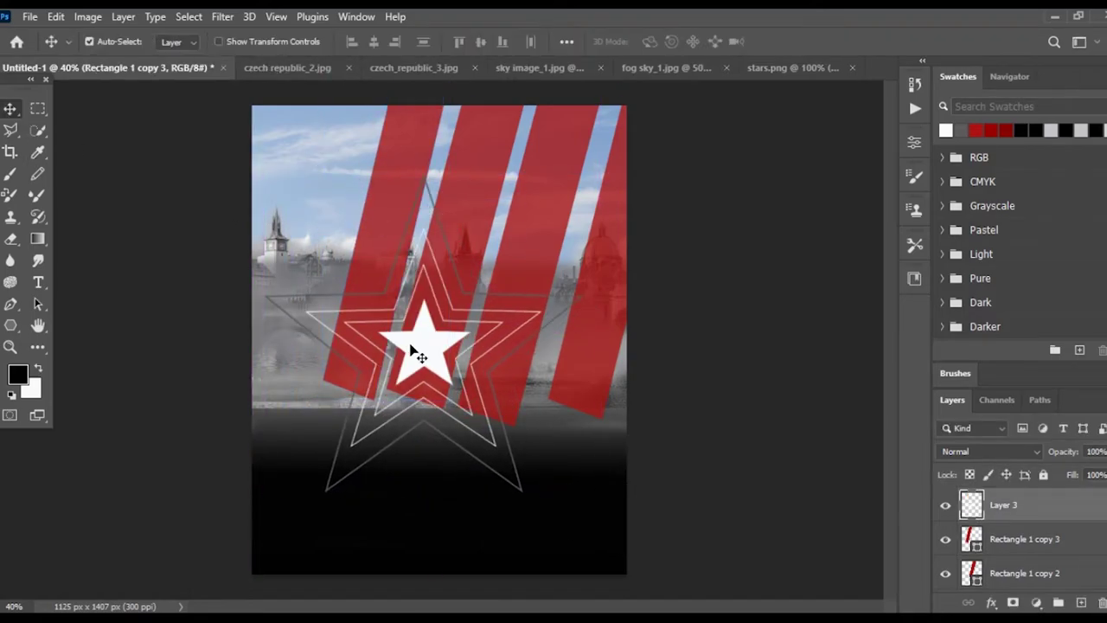
key("ctrl+t")
left_click_drag(583, 333, 599, 333)
key("Return")
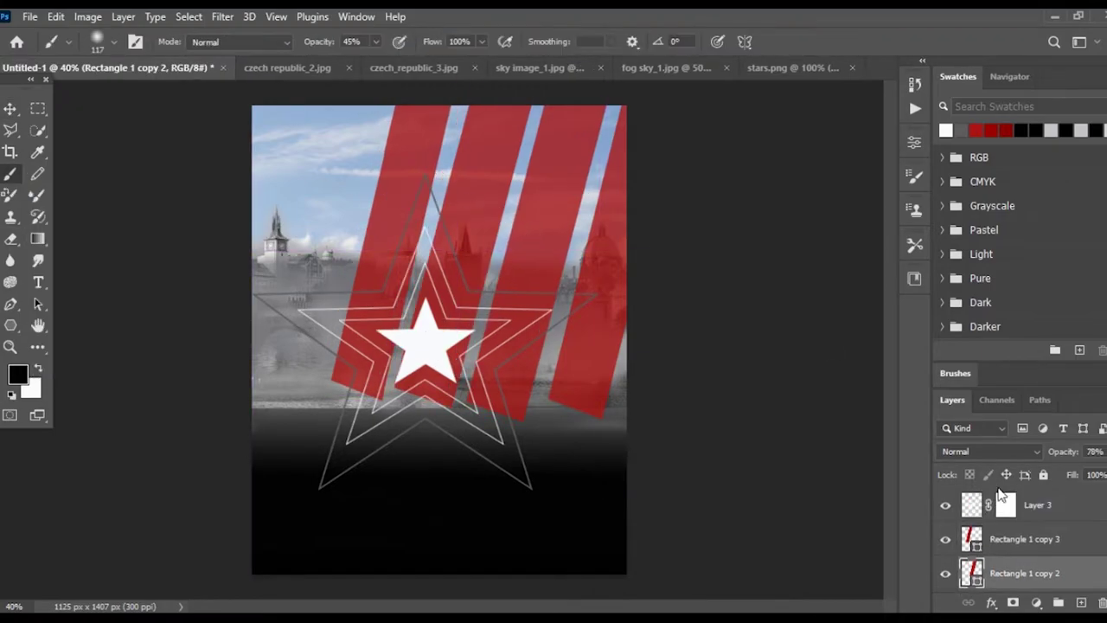
Step: Select the star layer's mask, then open the flying jet image into the poster
left_click(1005, 503)
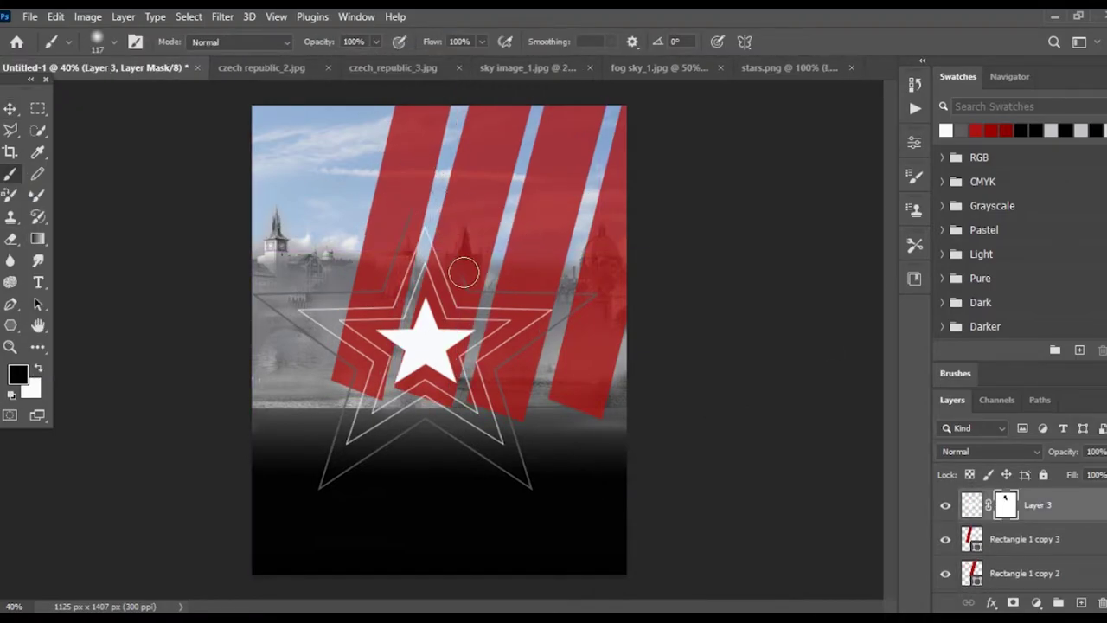
left_click(10, 108)
key("ctrl+o")
double_click(185, 148)
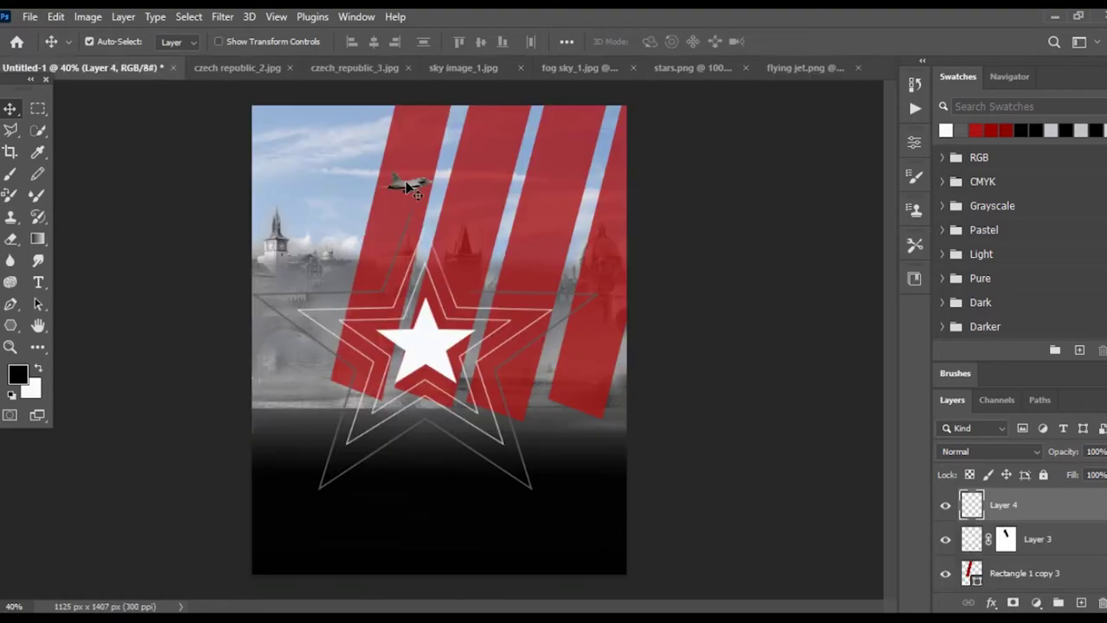
Step: Commit the jet's rotation and set the star layer's blend mode to Soft Light
key("Return")
left_click(991, 451)
left_click(978, 436)
Step: Open helicopter.png and place it near the top-right of the sky
key("ctrl+o")
left_click_drag(499, 289, 493, 150)
double_click(187, 320)
mouse_move(458, 272)
left_mouse_down()
mouse_move(462, 240)
mouse_move(604, 134)
left_mouse_up()
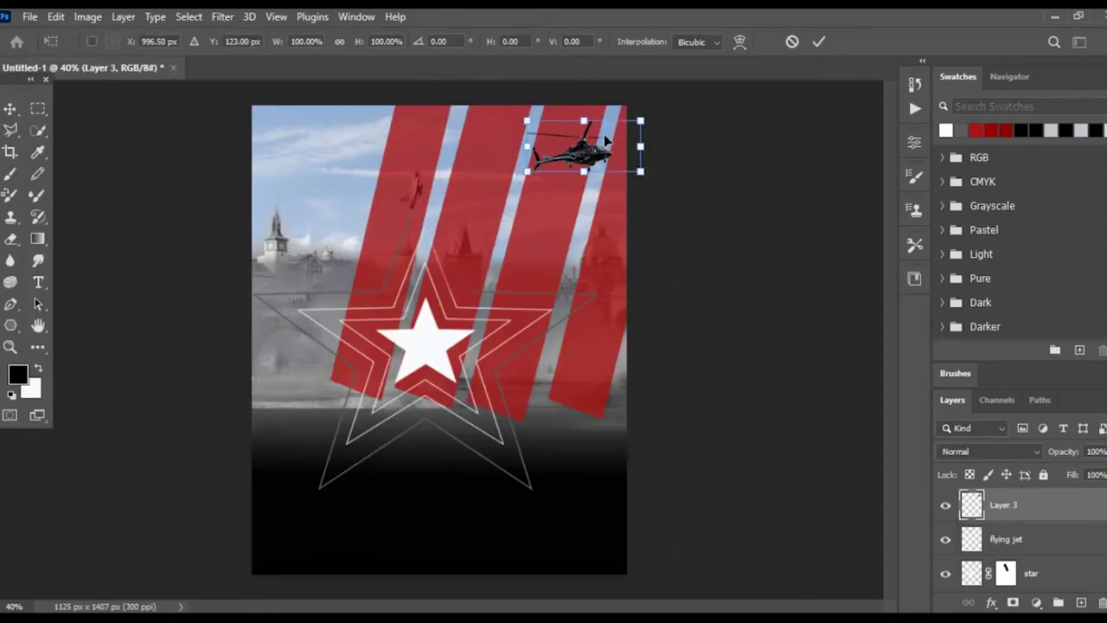
key("Return")
double_click(1003, 504)
Step: Name the layer 'helicopter', duplicate it as a lower Soft Light copy, and open the file picker
type("helicopter")
left_click(991, 451)
left_click(1038, 452)
key("ctrl+j")
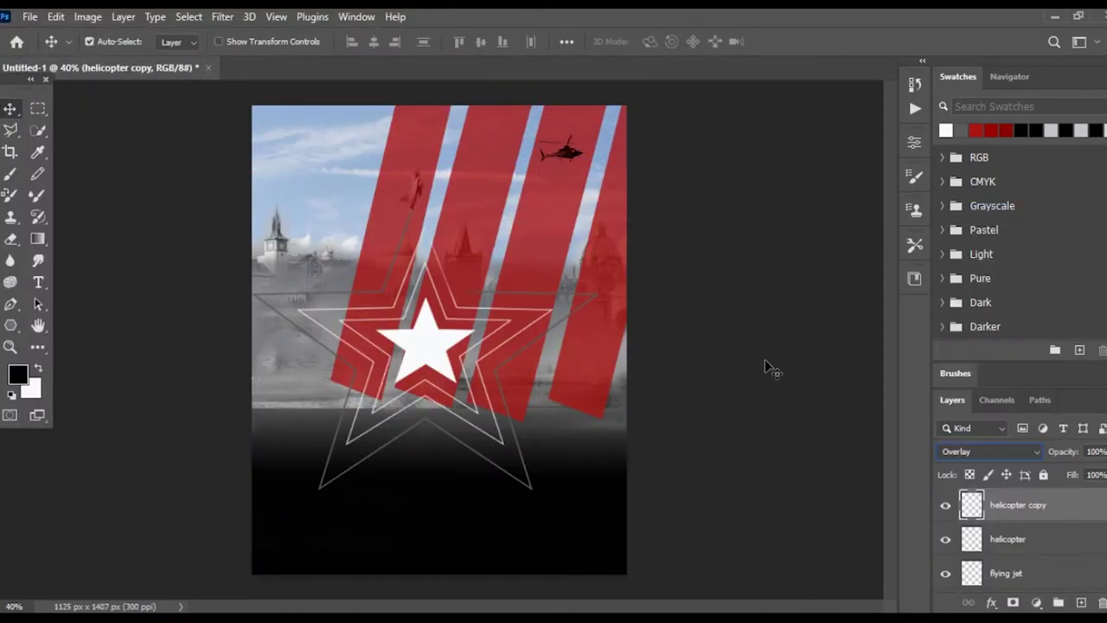
left_click(990, 451)
left_click(978, 405)
left_click_drag(563, 151, 562, 177)
key("Return")
key("ctrl+o")
left_click(420, 285)
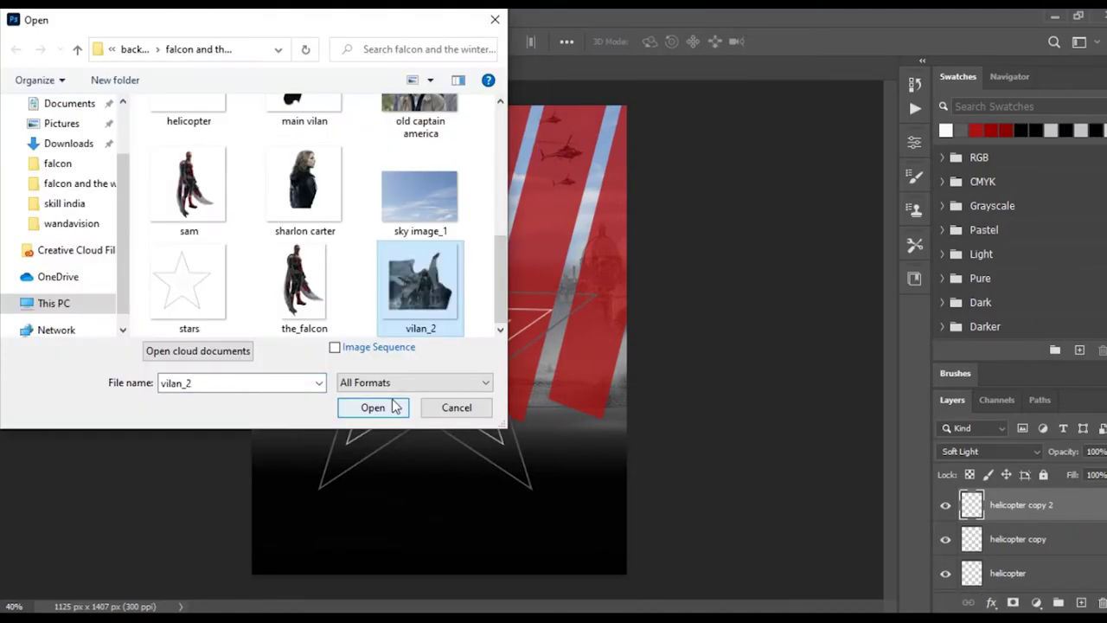
Step: Open the vilan_2 scene and commit its transform in the poster
left_click(395, 403)
key("ctrl+t")
key("Return")
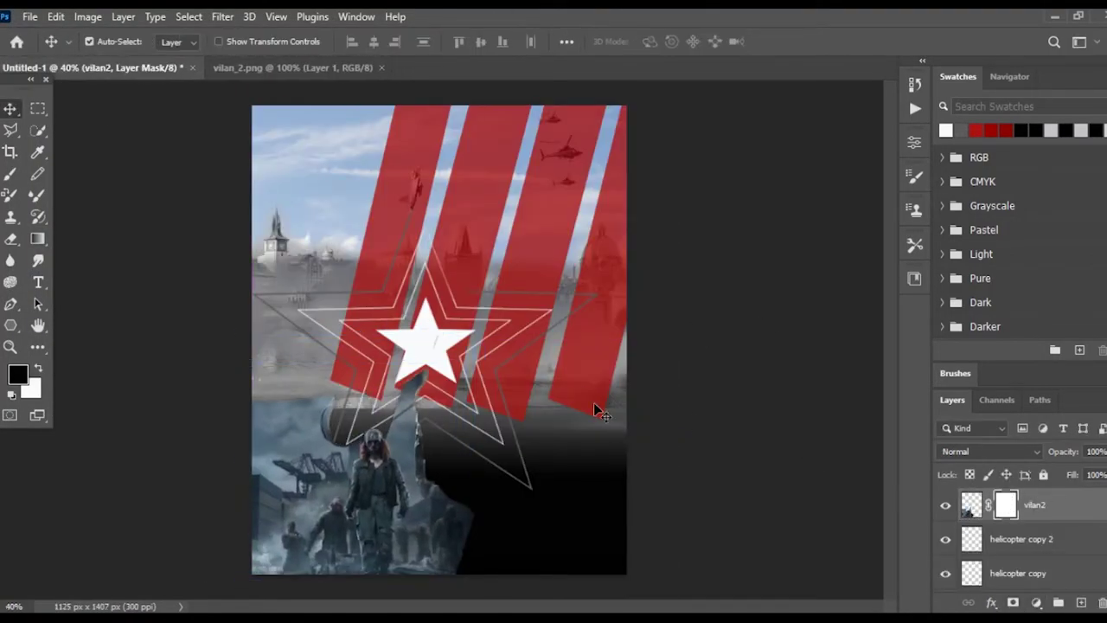
Step: Draw a grey rectangle over the lower poster, rotate it to a slant, and slide it right
left_click(10, 325)
left_click(143, 324)
left_click_drag(432, 309, 494, 574)
left_click(110, 41)
key("ctrl+t")
left_click_drag(503, 364, 511, 372)
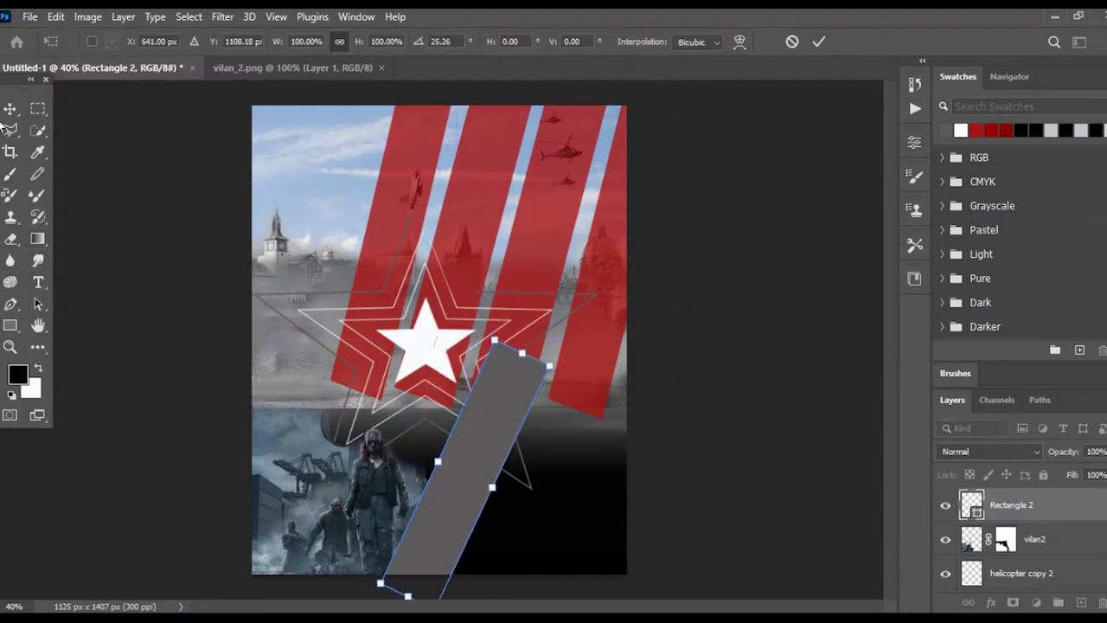
key("Return")
key("v")
left_click_drag(445, 459, 457, 458)
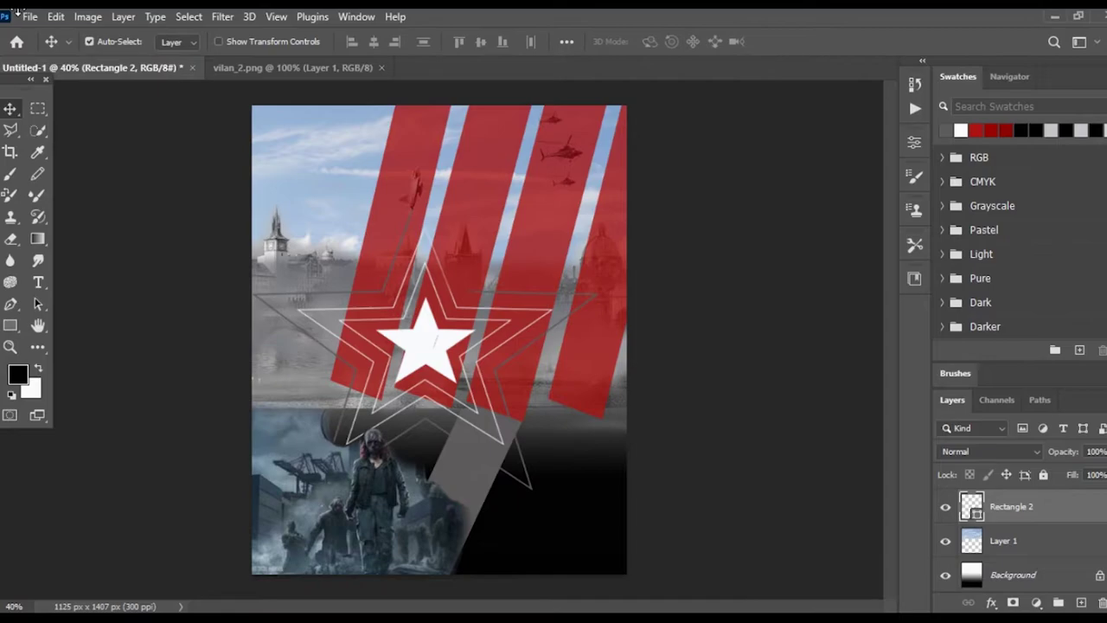
Step: Open another fog image, group it, and paint and nudge it into place
left_click(29, 16)
left_click(49, 44)
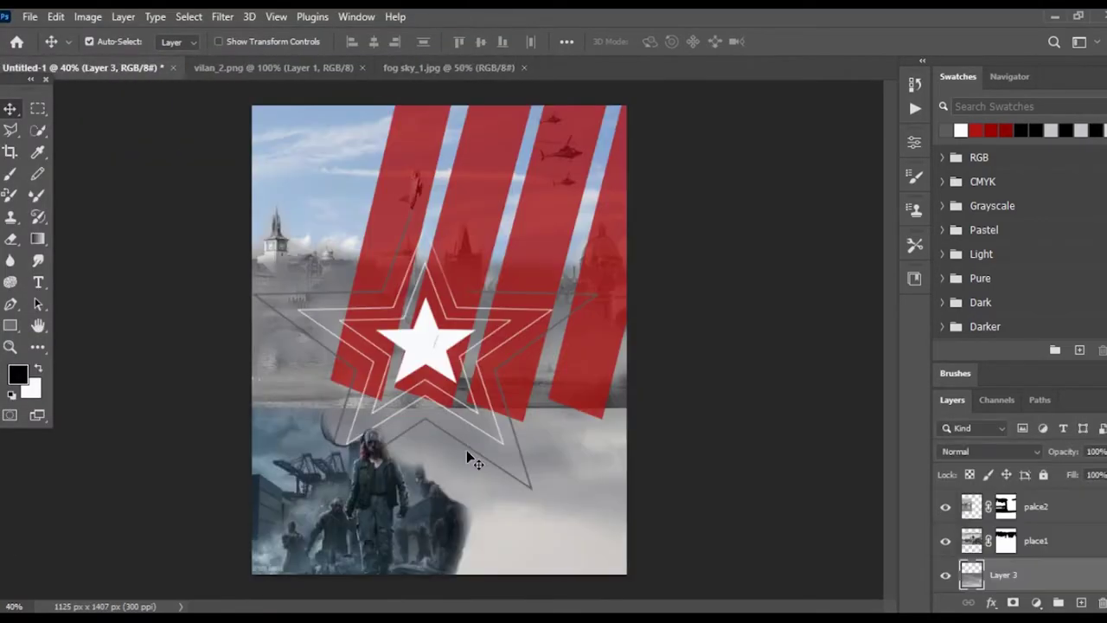
key("ctrl+g")
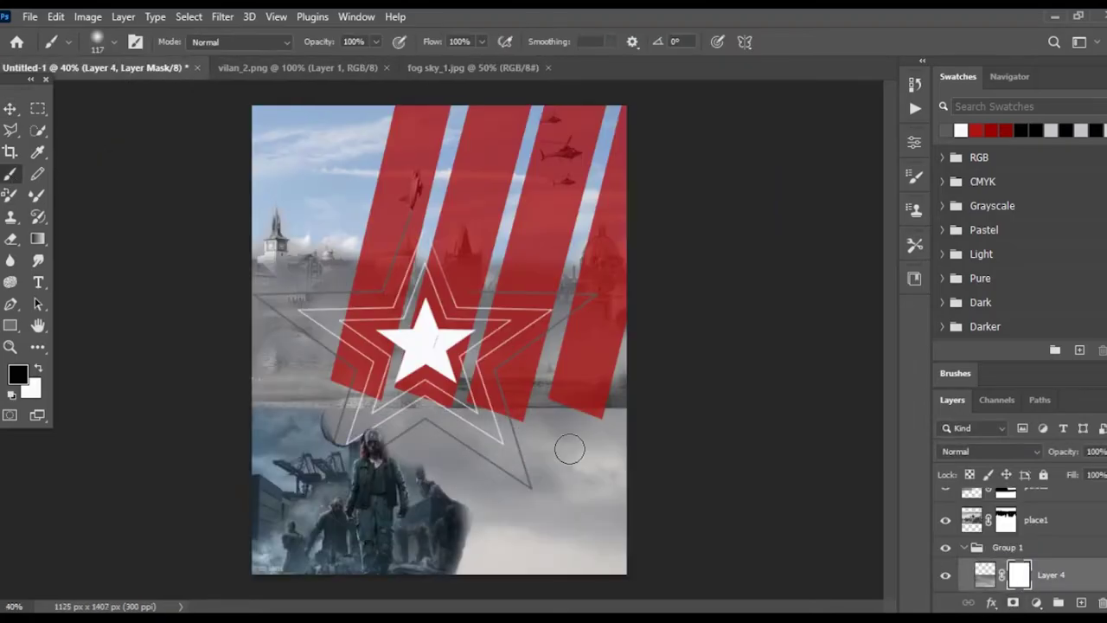
left_click_drag(520, 551, 609, 568)
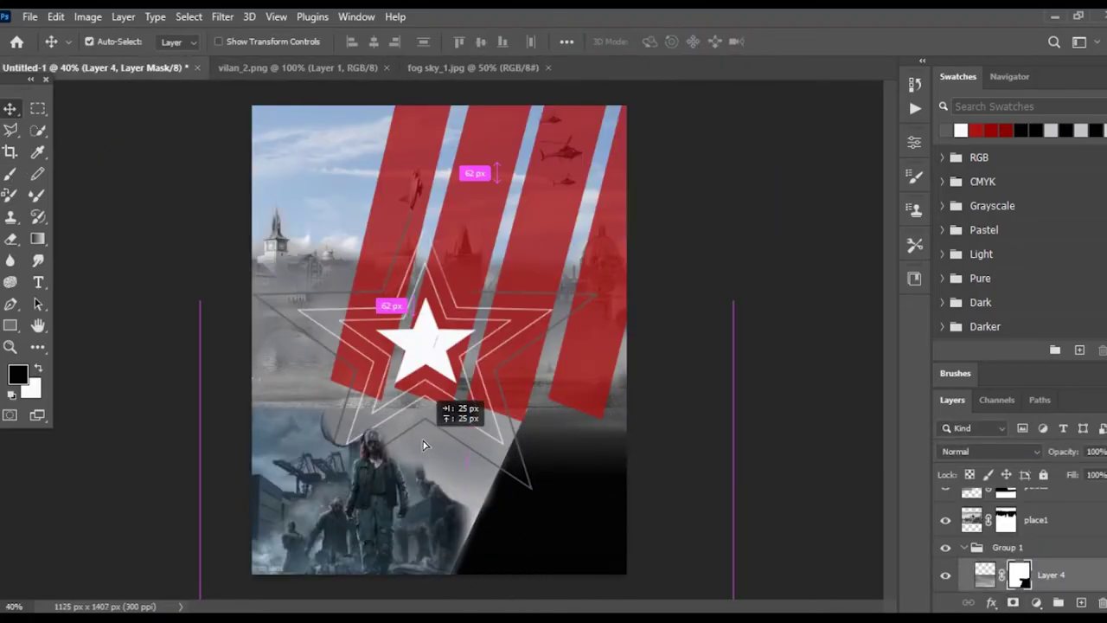
left_click_drag(339, 424, 342, 425, "ctrl")
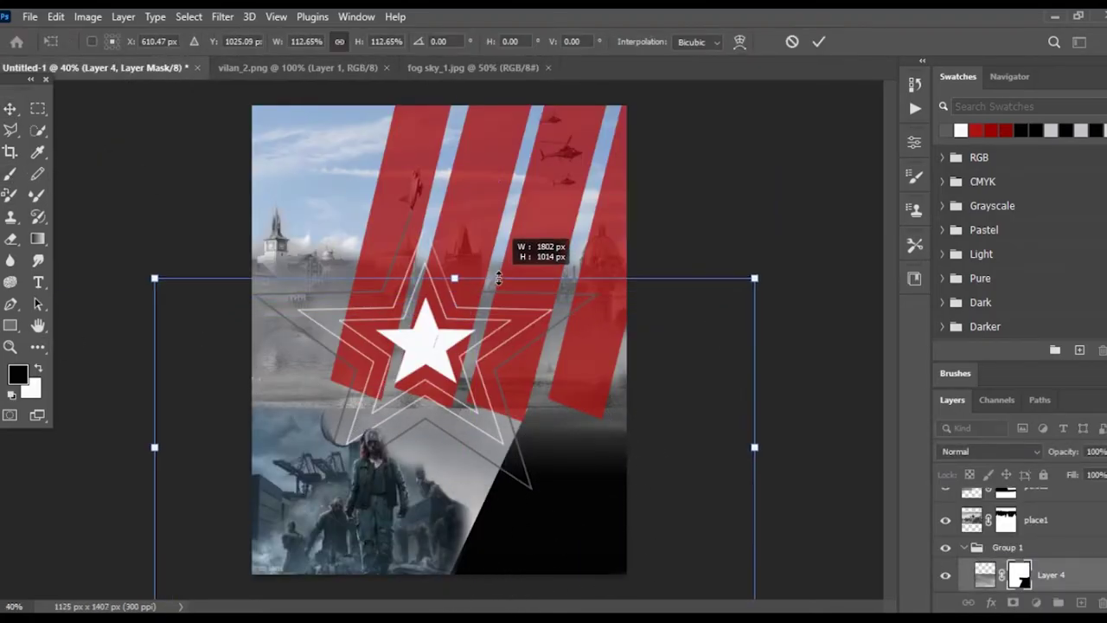
key("Return")
Step: Move the grey city image into the middle band and target the villain layer's mask with the Brush
left_click(330, 427, "ctrl")
key("b")
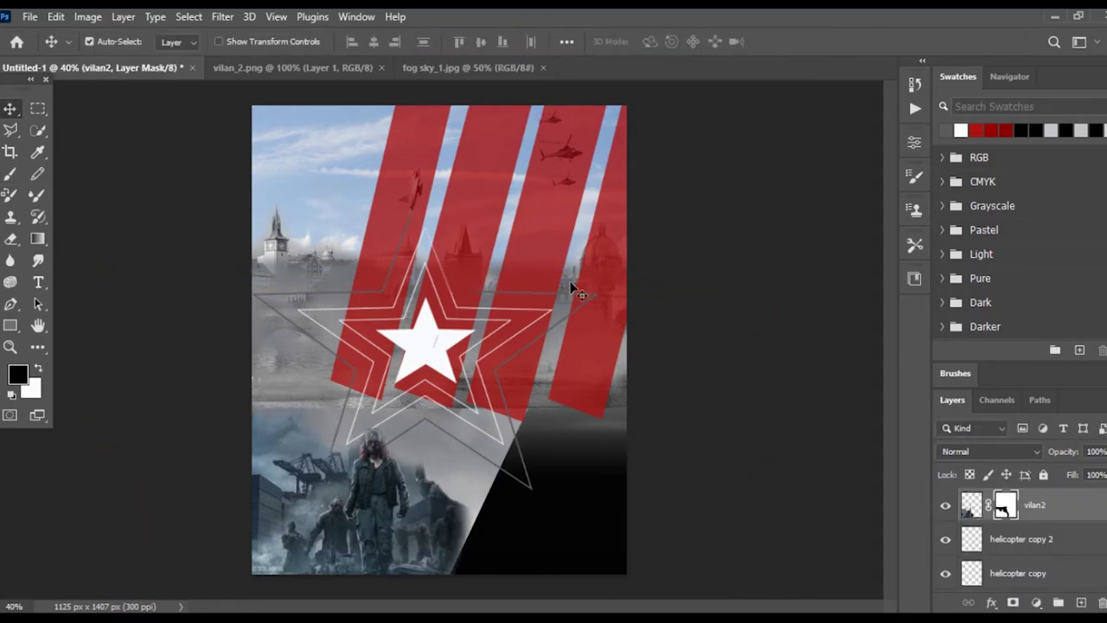
left_click_drag(571, 287, 308, 347)
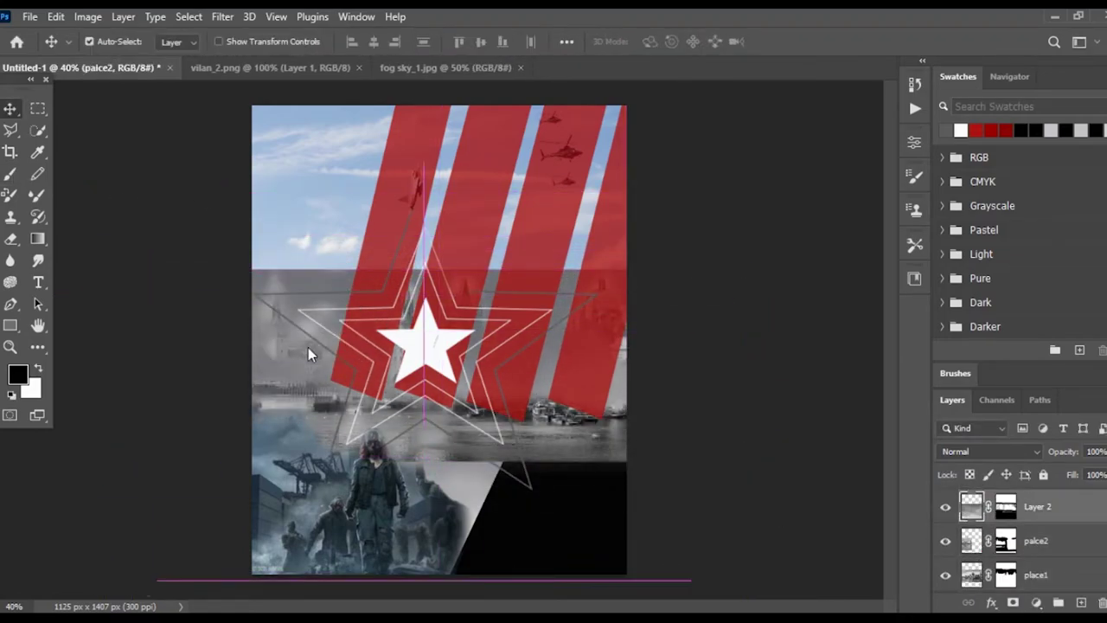
left_click(314, 435, "ctrl")
key("b")
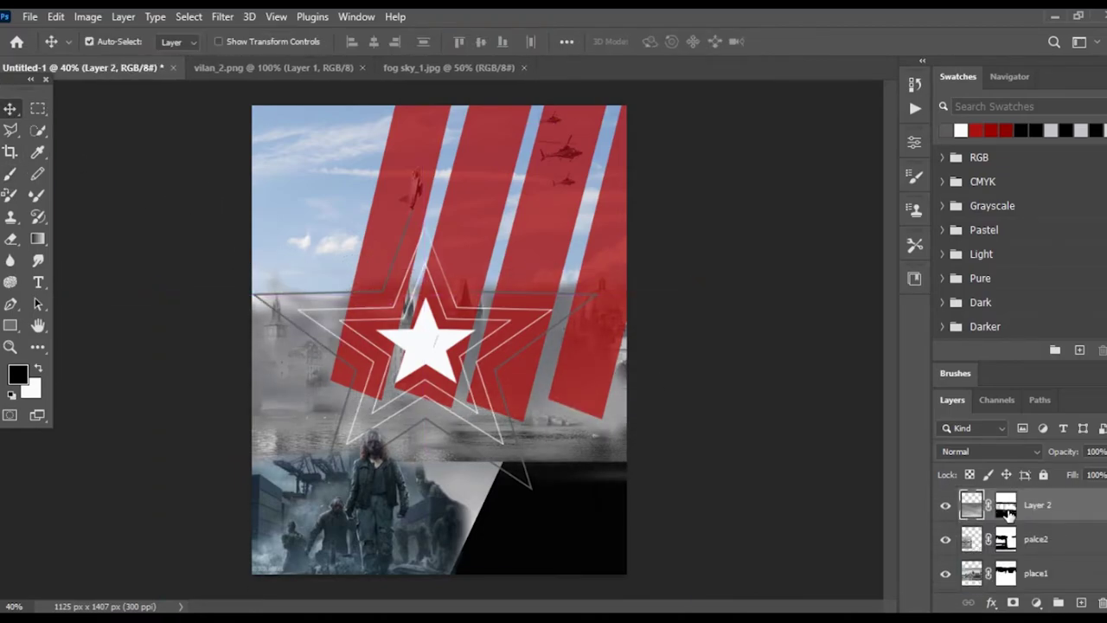
Step: Select the fog1 mask and the fog_2 layer image, dismissing its options menu
left_click(1033, 589)
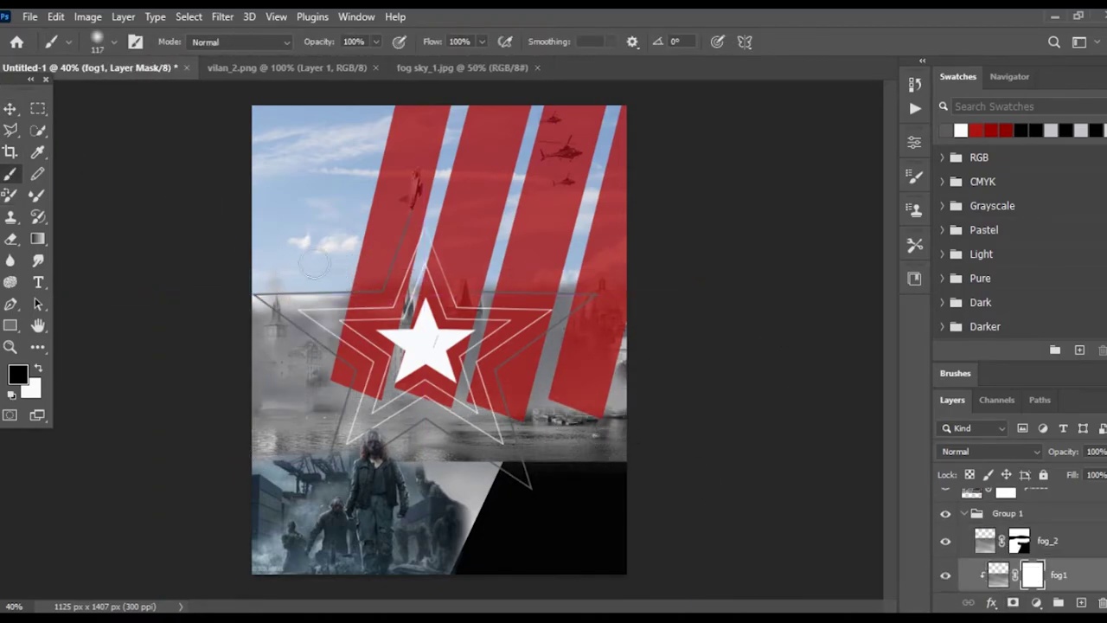
left_click(985, 540)
right_click(986, 541)
key("Escape")
scroll(1006, 567, "up", 3)
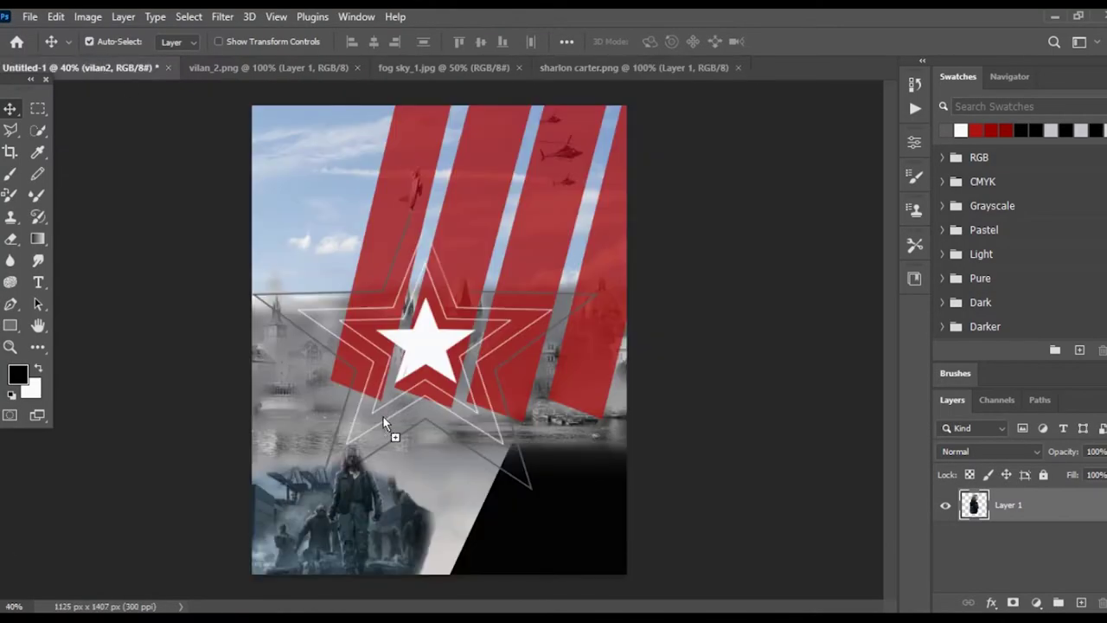
Step: Bring in the blonde woman, move her layer lower in the stack, and reposition the city image
left_click_drag(384, 422, 389, 428)
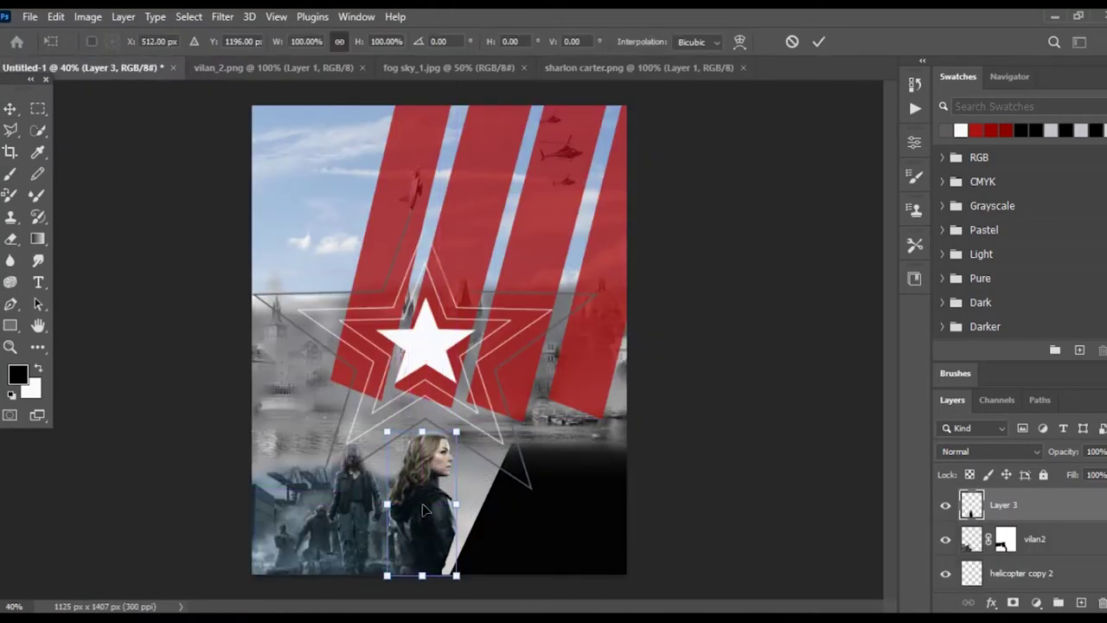
left_click_drag(1070, 602, 1070, 556)
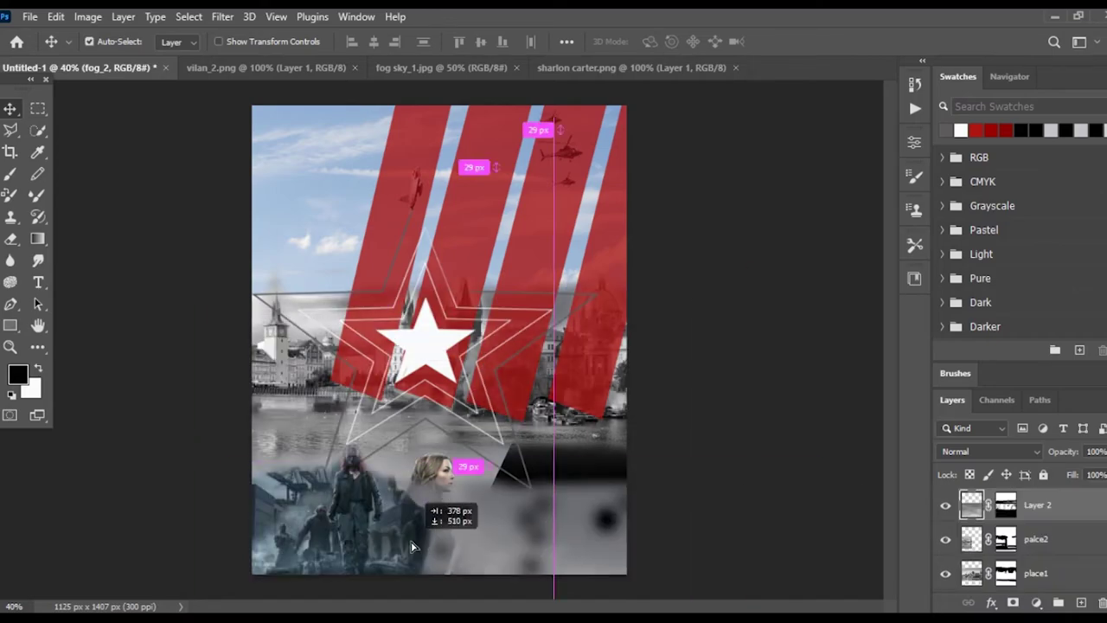
left_click_drag(432, 497, 443, 506)
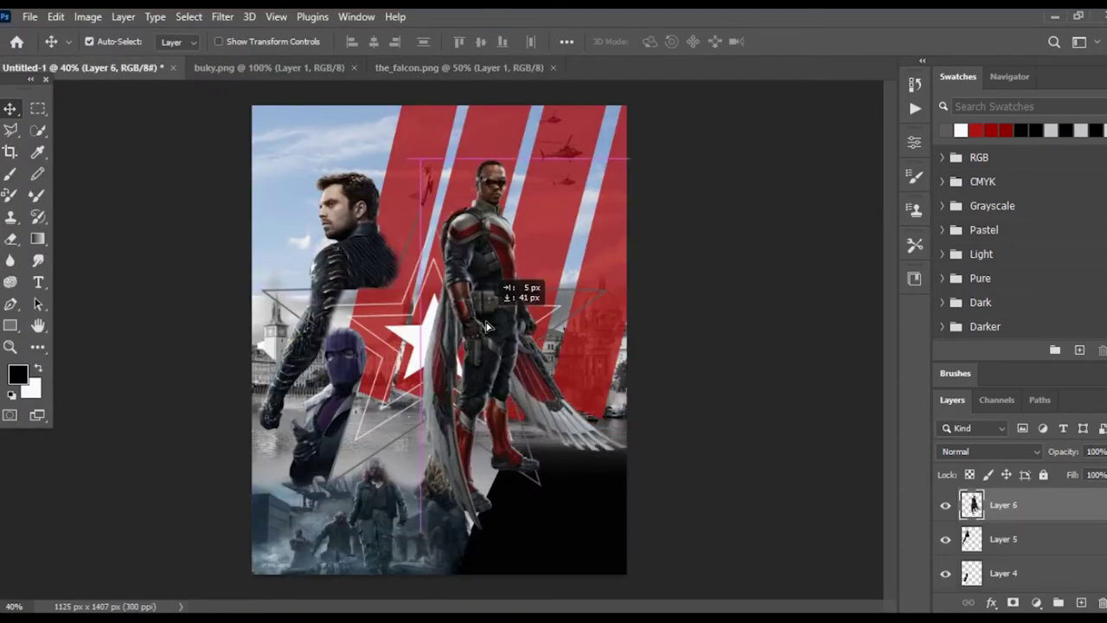
Step: Commit the Falcon, move his layer below the star, and shift him up and left
key("Return")
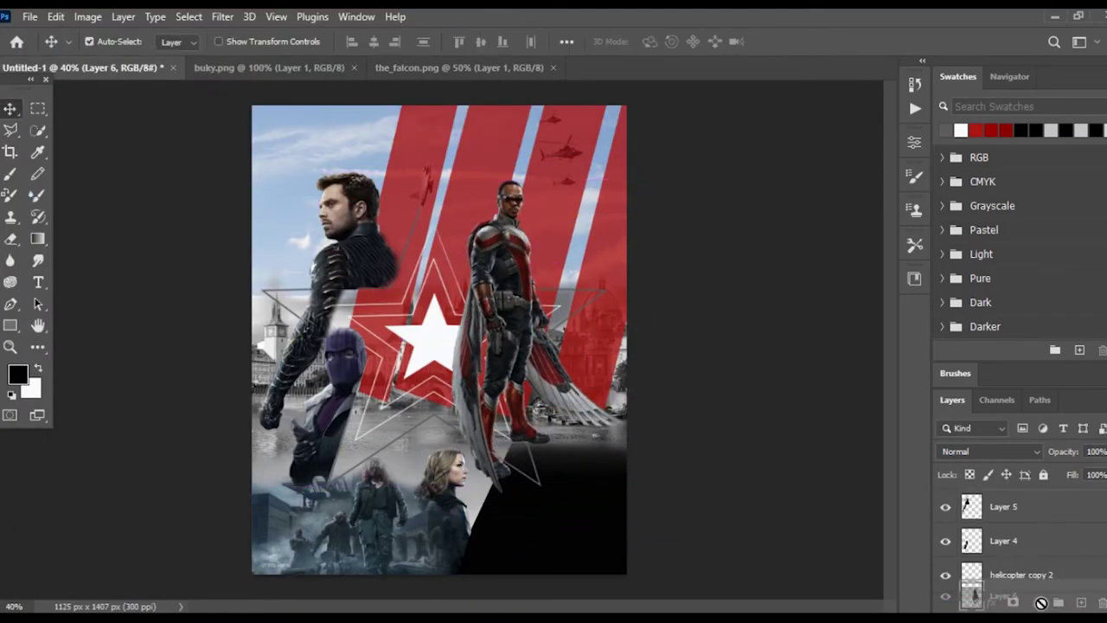
left_click_drag(1004, 510, 1003, 597)
mouse_move(515, 243)
left_mouse_down()
mouse_move(485, 234)
mouse_move(508, 240)
left_mouse_up()
Step: Rename Layer 4 to 'sam'
double_click(1002, 539)
type("sam")
key("Return")
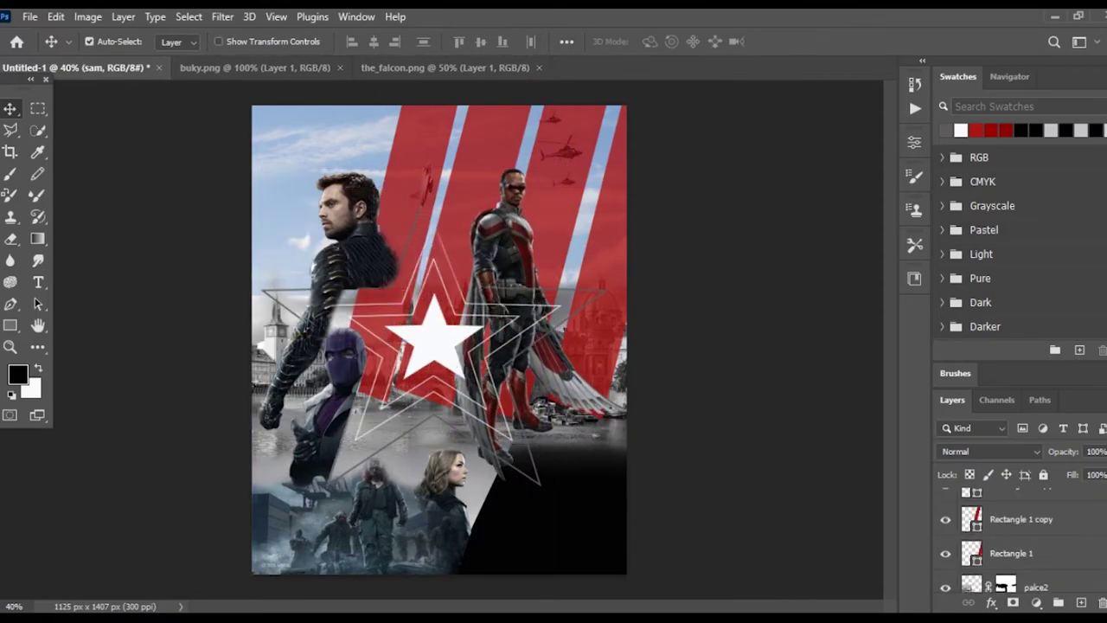
Step: Target the star layer's mask, then nudge the Winter Soldier slightly with Move
key("alt+bracketright")
key("b")
key("v")
left_click_drag(346, 259, 351, 265)
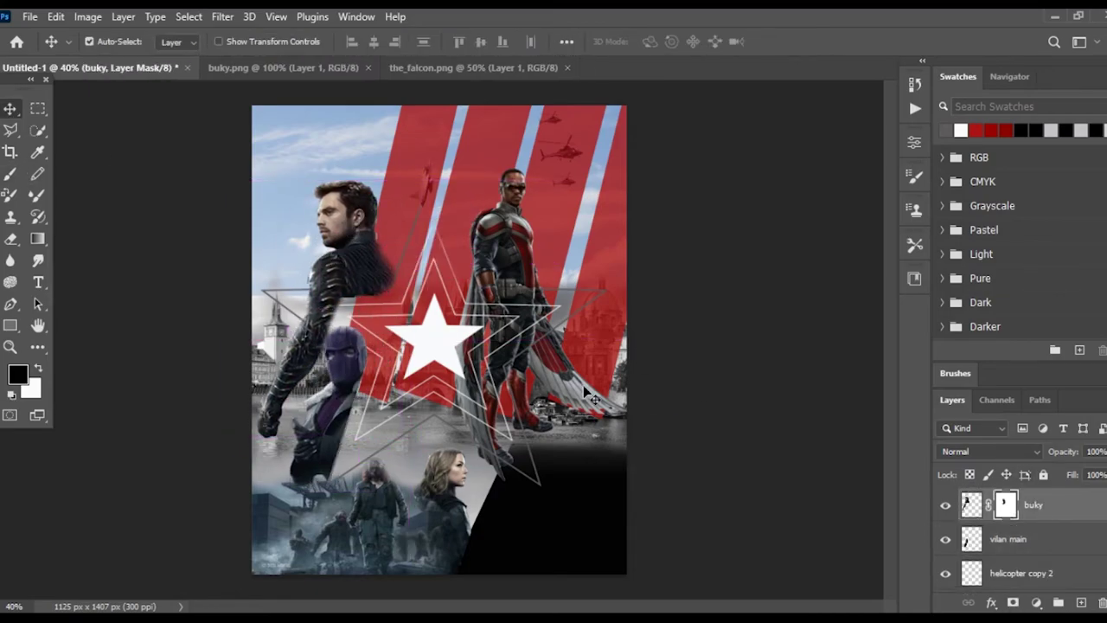
key("ctrl+o")
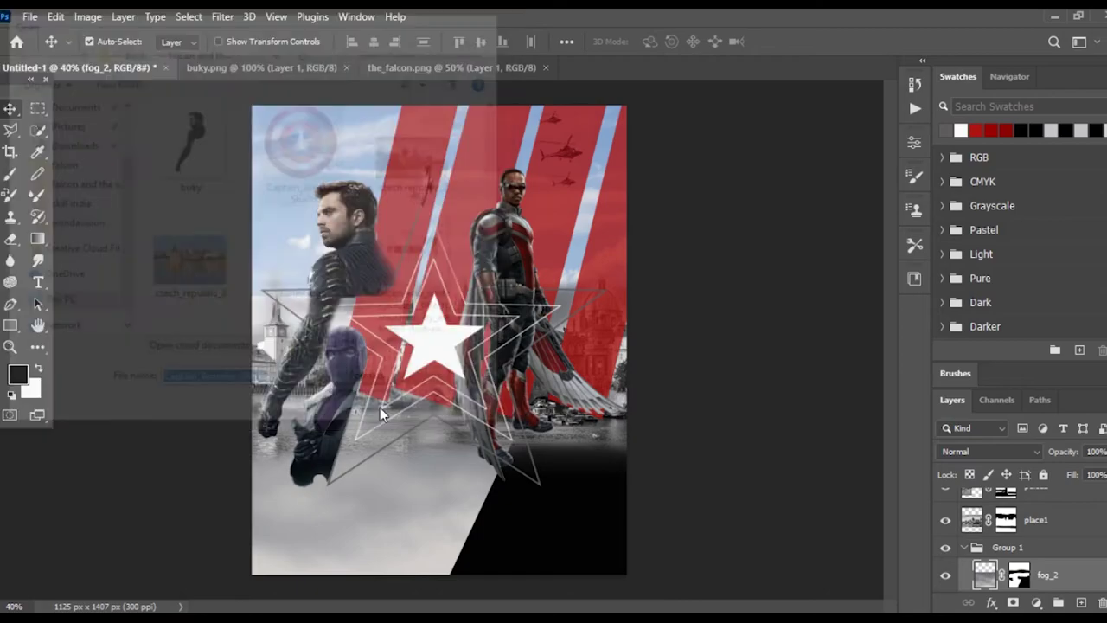
Step: Open the Captain America shield, enlarge it centred on the poster, and move its layer beneath the characters
left_click(371, 408)
left_click_drag(571, 195, 344, 465)
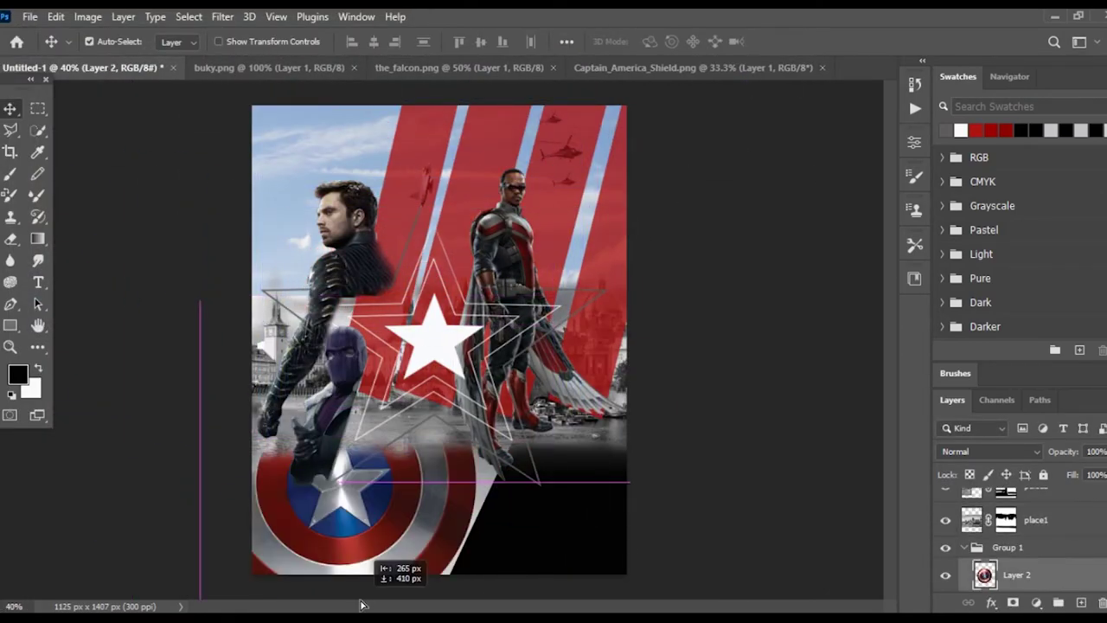
key("Return")
key("ctrl+t")
mouse_move(372, 526)
left_mouse_down()
mouse_move(381, 538)
mouse_move(494, 502)
left_mouse_up()
left_click_drag(423, 519, 424, 324)
key("Return")
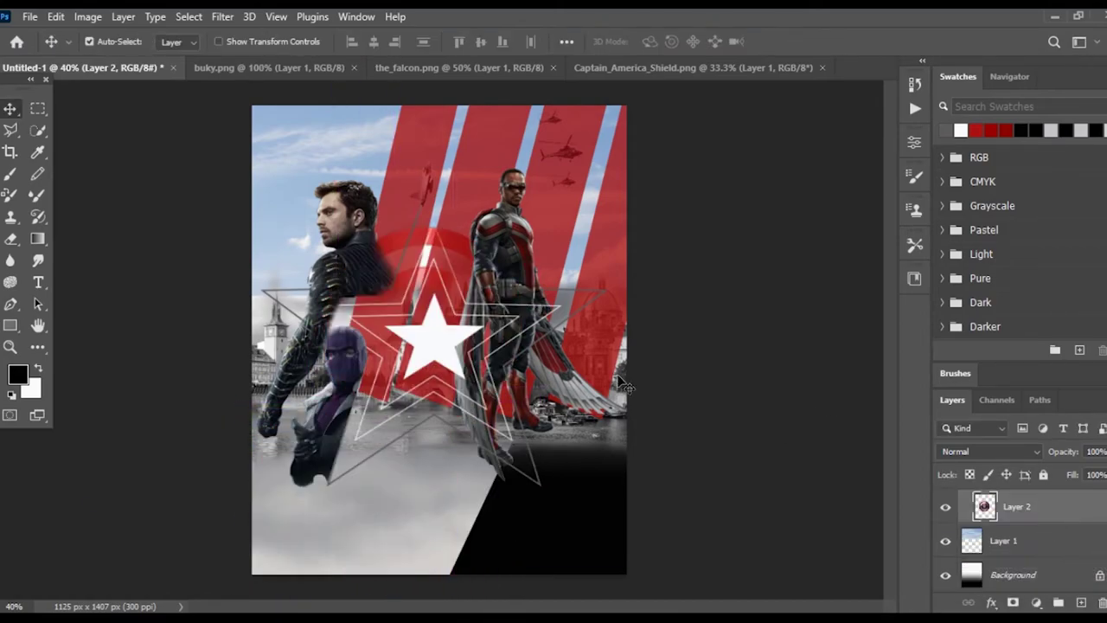
key("Return")
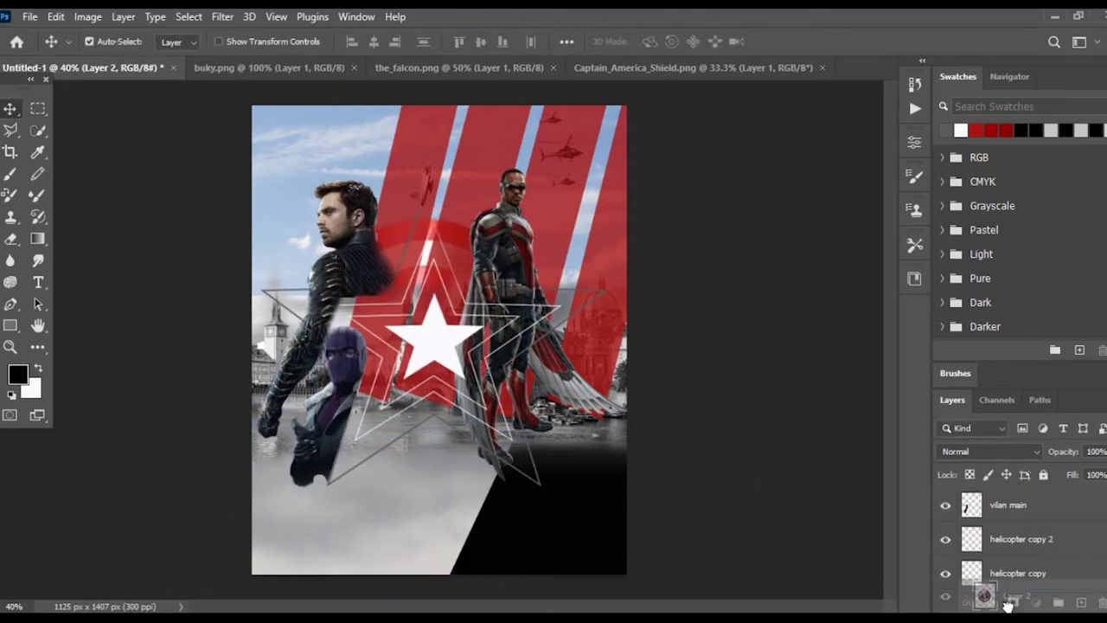
left_click_drag(456, 264, 464, 264)
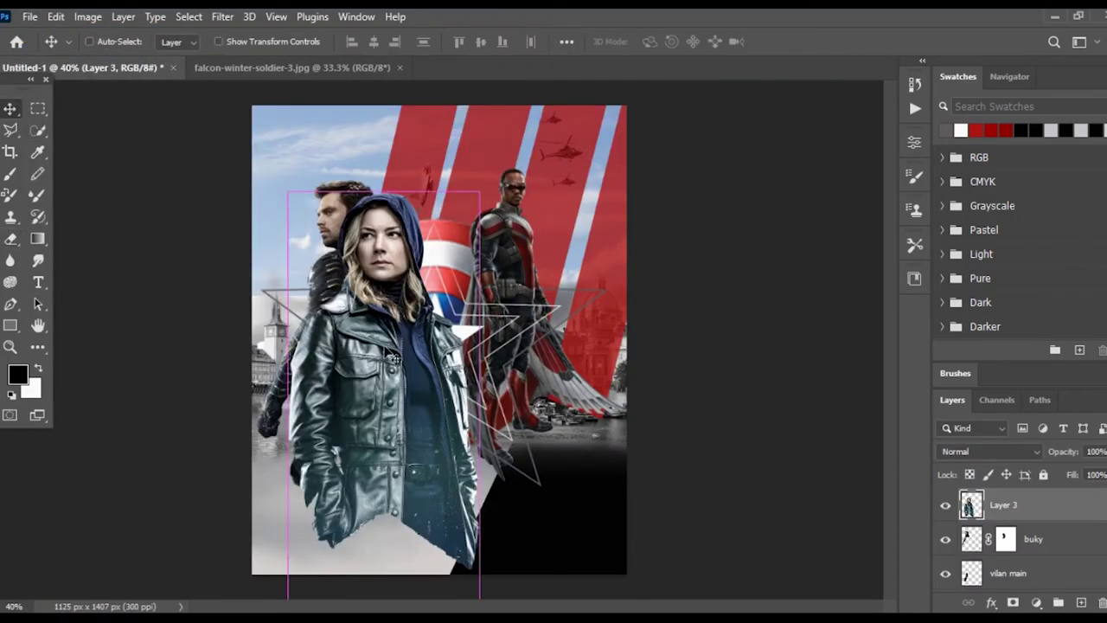
Step: Shrink the hooded woman and stand her at bottom centre under the shield, then drag in the title artwork
key("ctrl+t")
left_click_drag(392, 357, 353, 500)
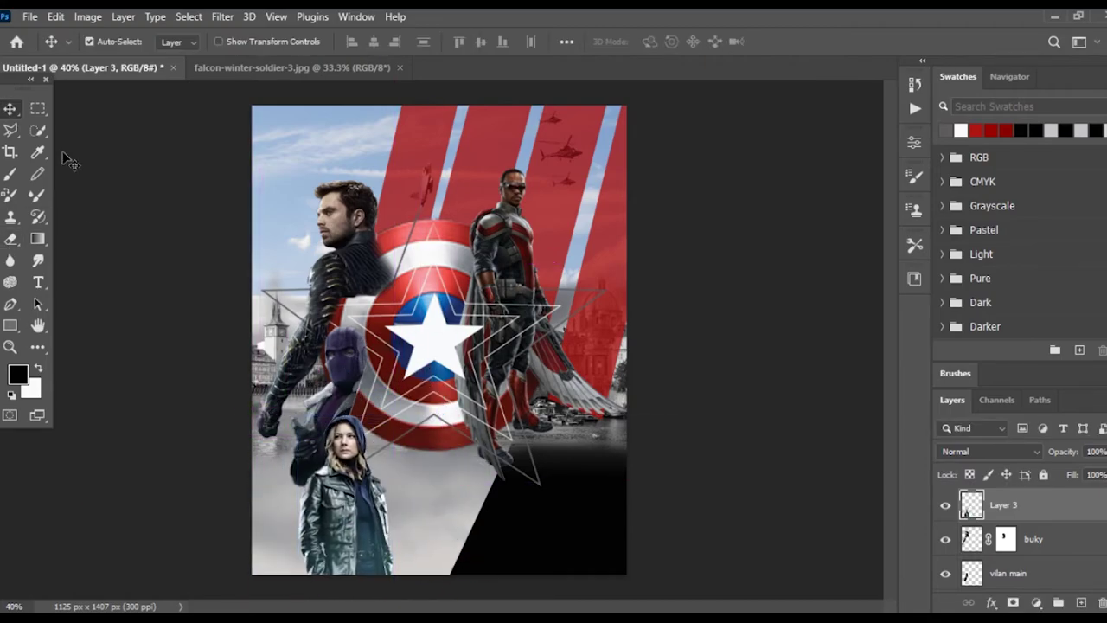
left_click_drag(437, 519, 446, 540)
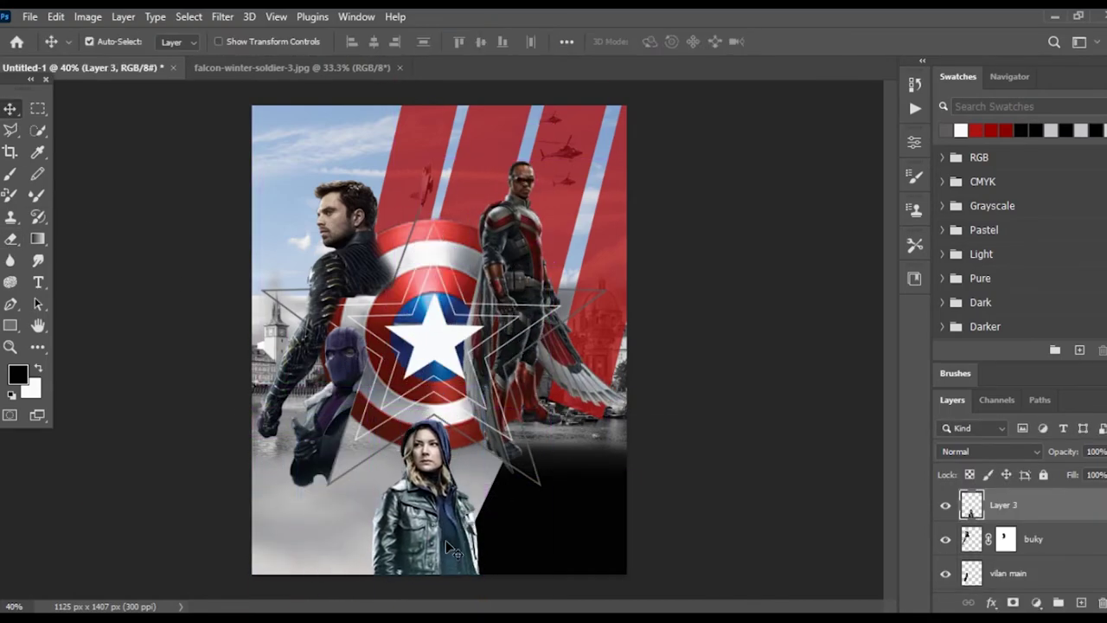
left_click_drag(438, 467, 445, 407)
key("s")
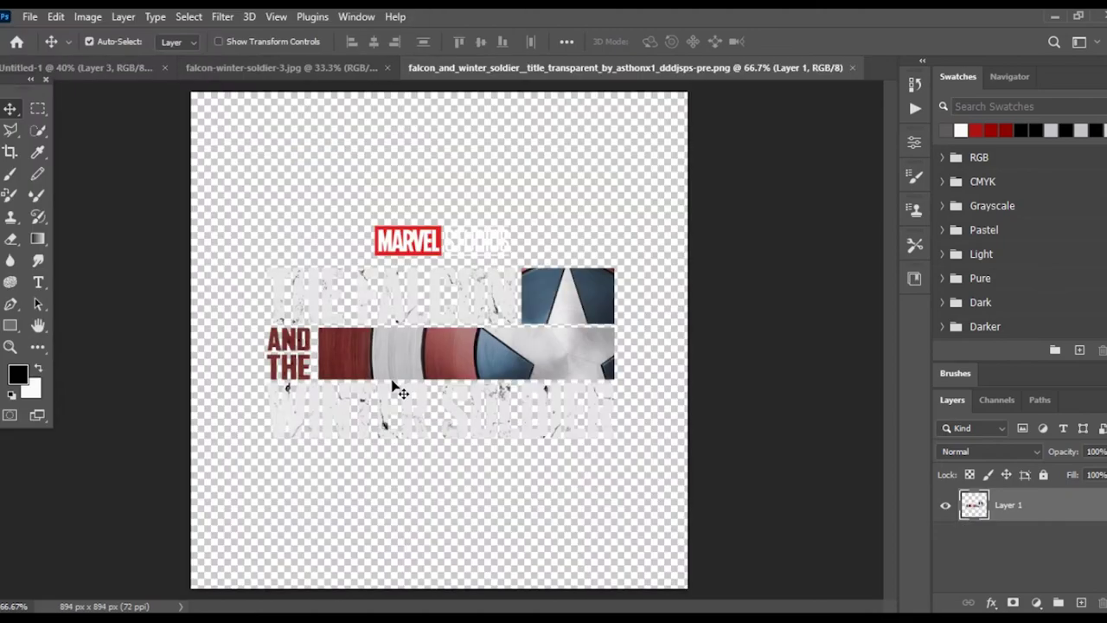
left_click_drag(400, 392, 519, 484)
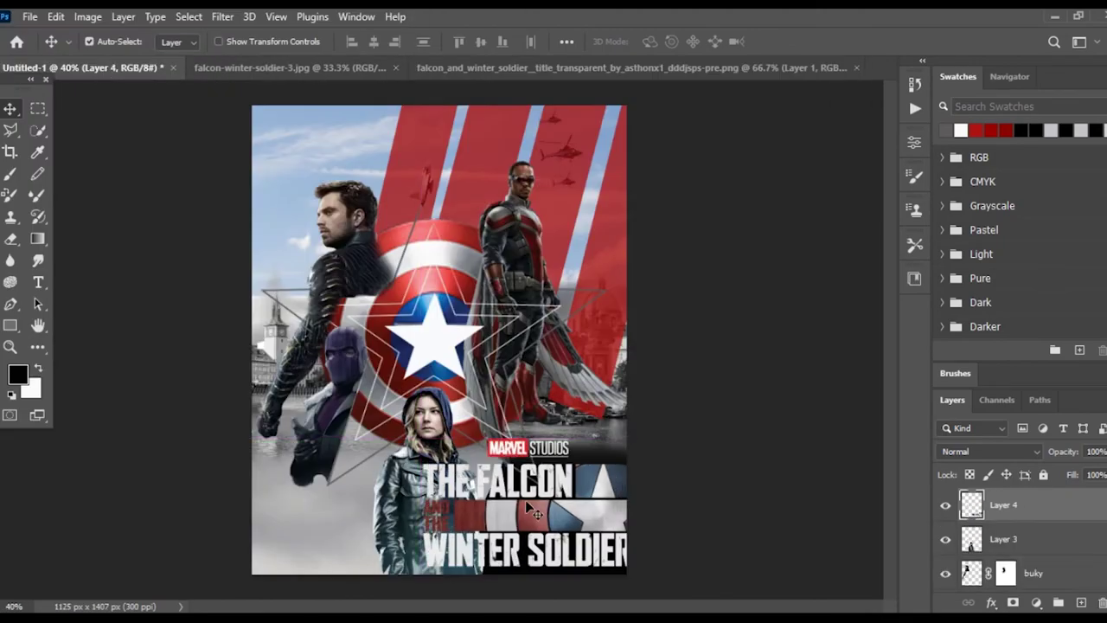
Step: Scale the title to about 74% and move it slightly lower
key("ctrl+t")
left_click_drag(617, 543, 616, 514)
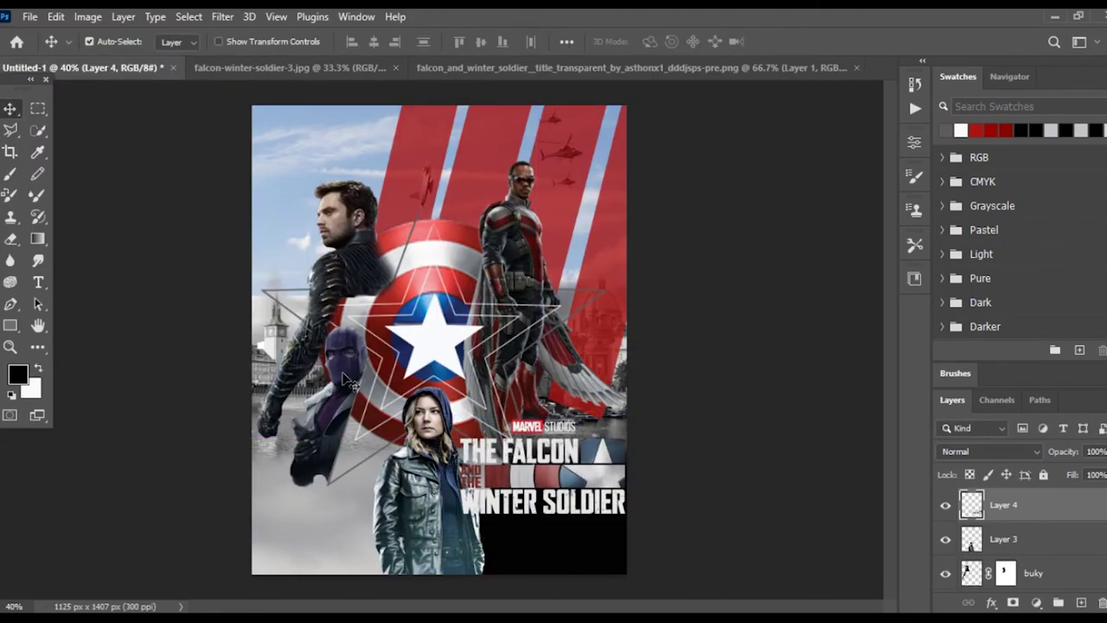
left_click_drag(545, 489, 545, 512)
key("ctrl+o")
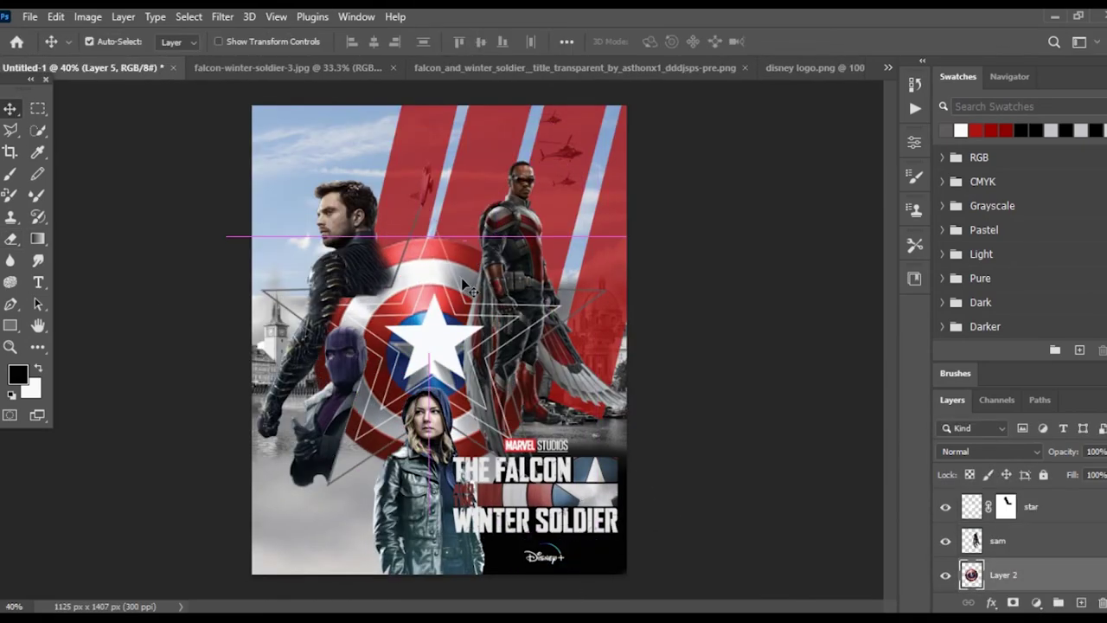
Step: Open the Disney+ logo and add Color Balance with Midtones Red +37, Magenta -14
key("ctrl+t")
key("Return")
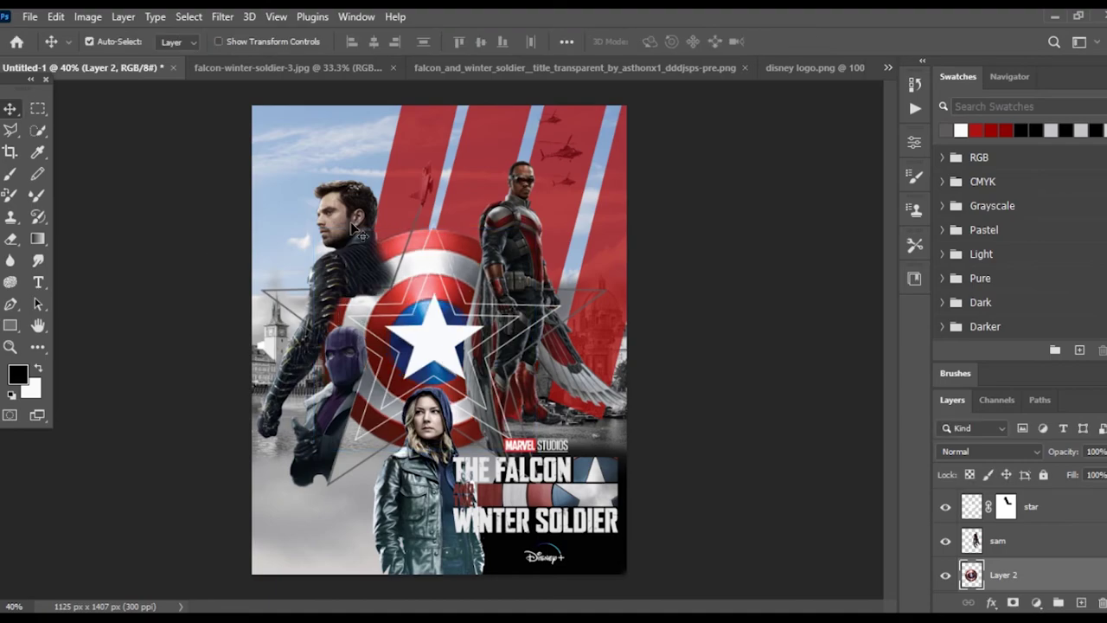
key("ctrl+o")
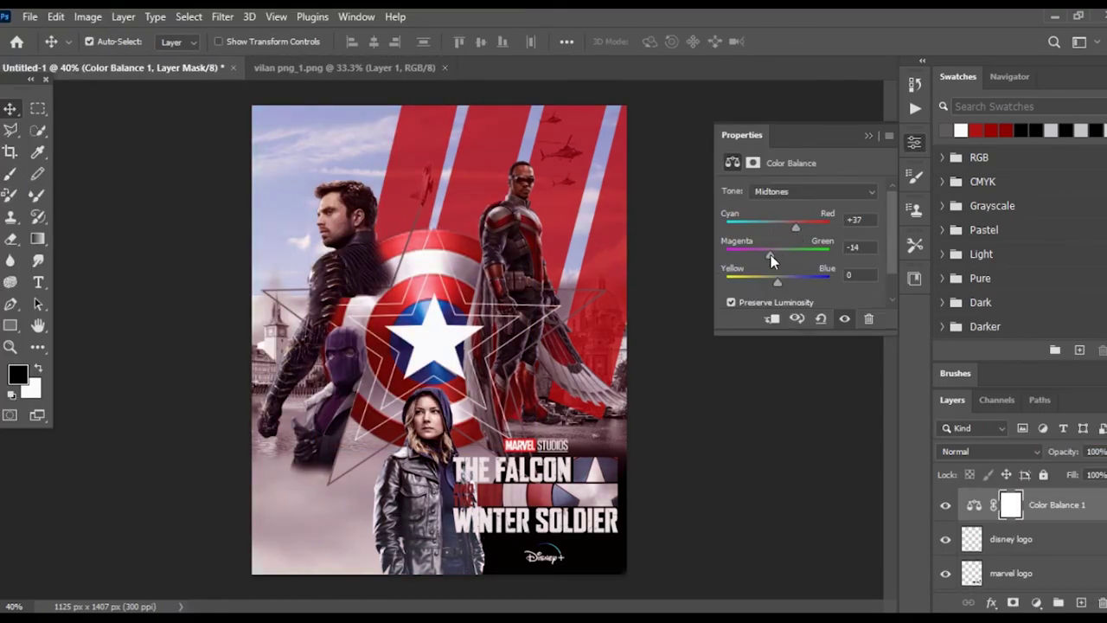
left_click(869, 135)
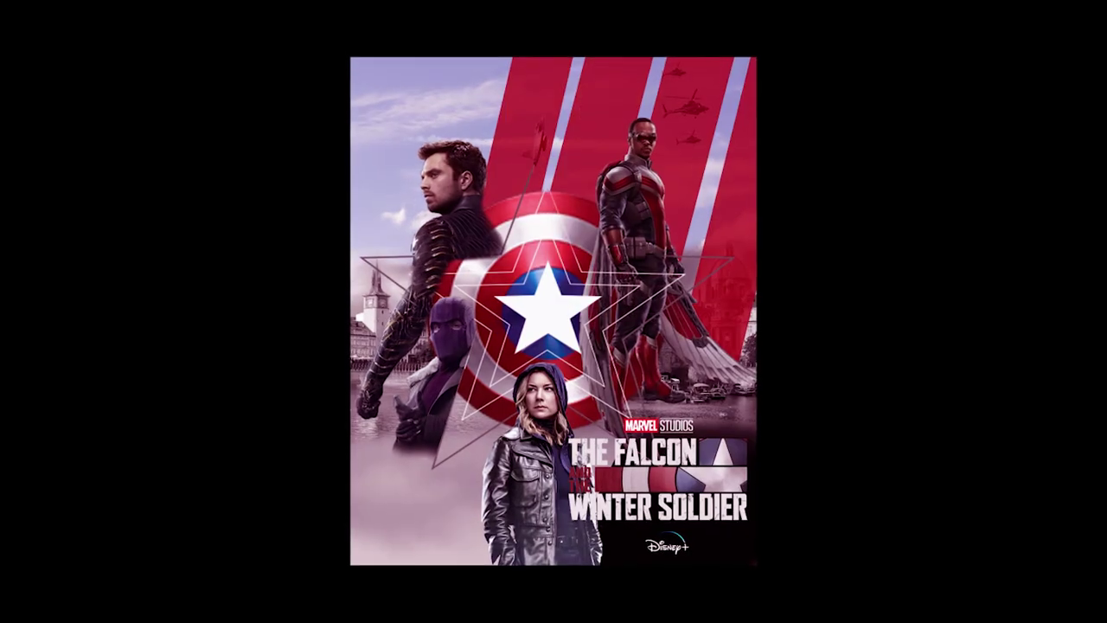